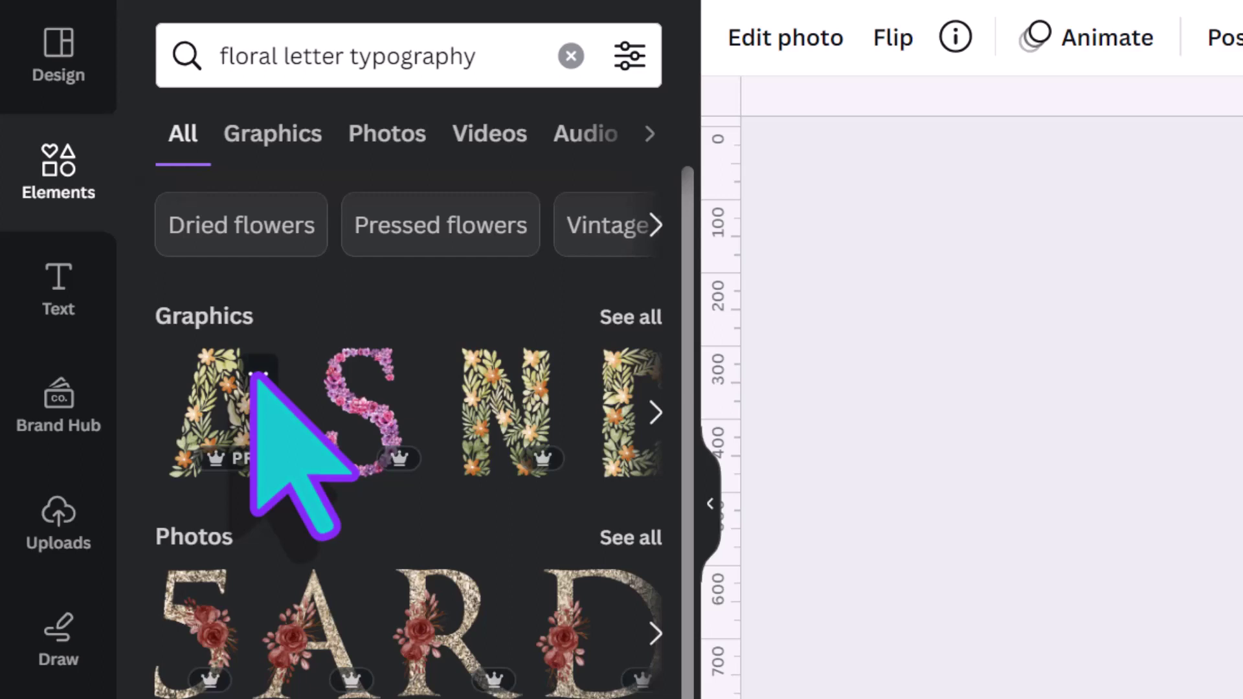
Step: Show more graphics like the Floral Letter A Typography and look through the matching alphabet letters
{"action": "left_click", "coordinate": [259, 374]}
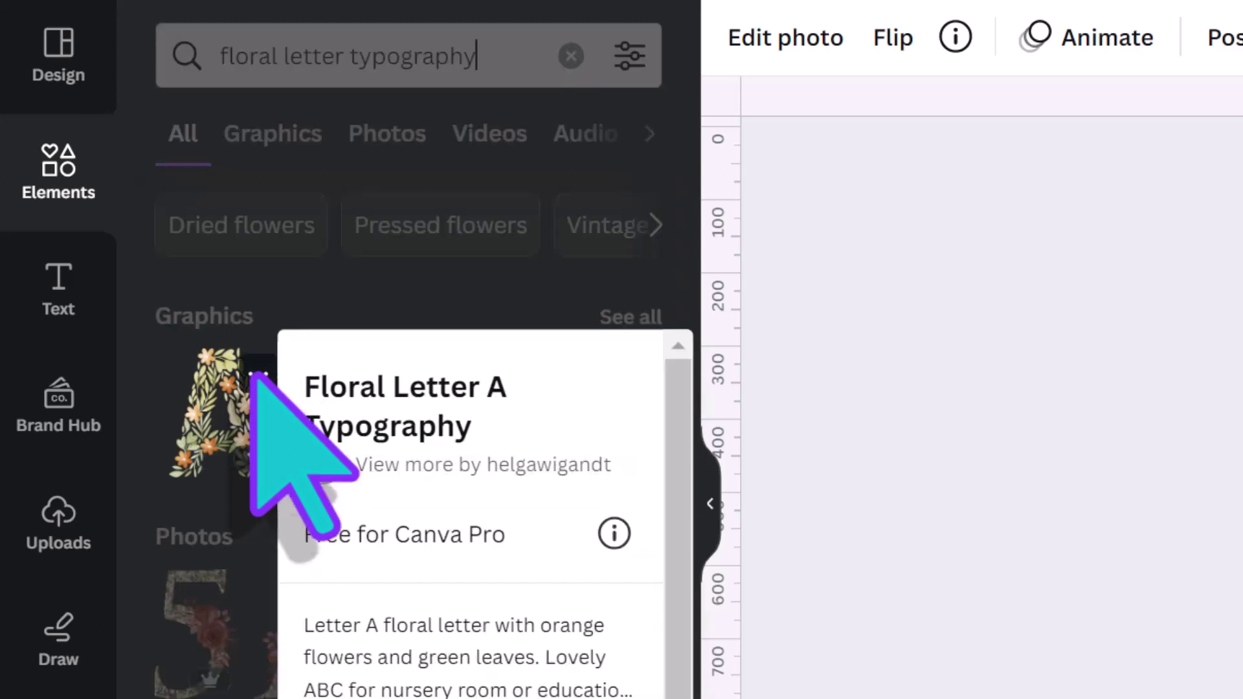
{"action": "scroll", "coordinate": [398, 596], "scroll_direction": "down", "scroll_amount": 3}
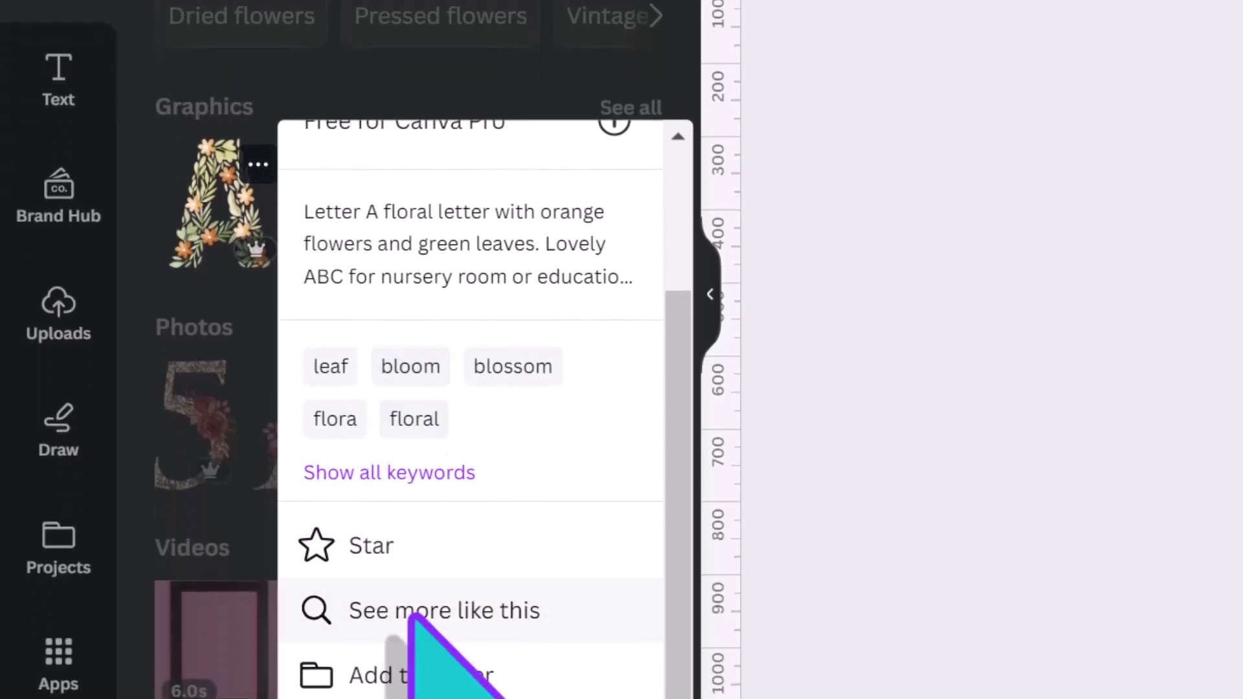
{"action": "left_click", "coordinate": [414, 619]}
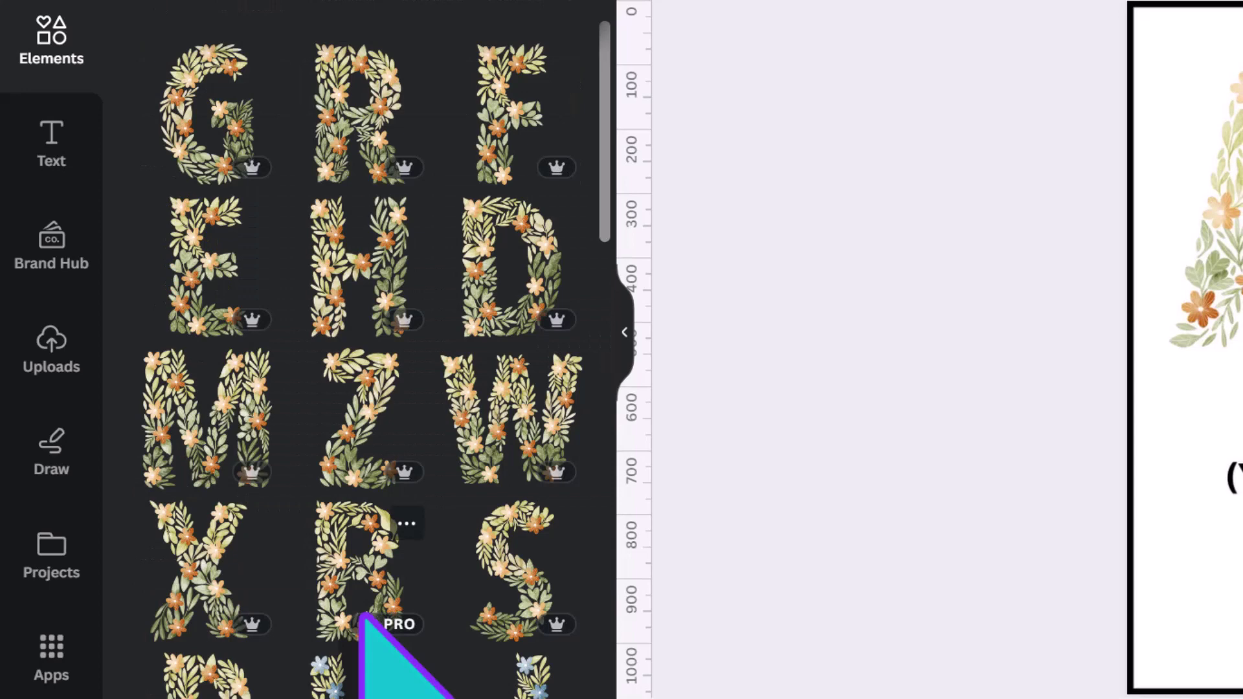
{"action": "scroll", "coordinate": [363, 615], "scroll_direction": "down", "scroll_amount": 2}
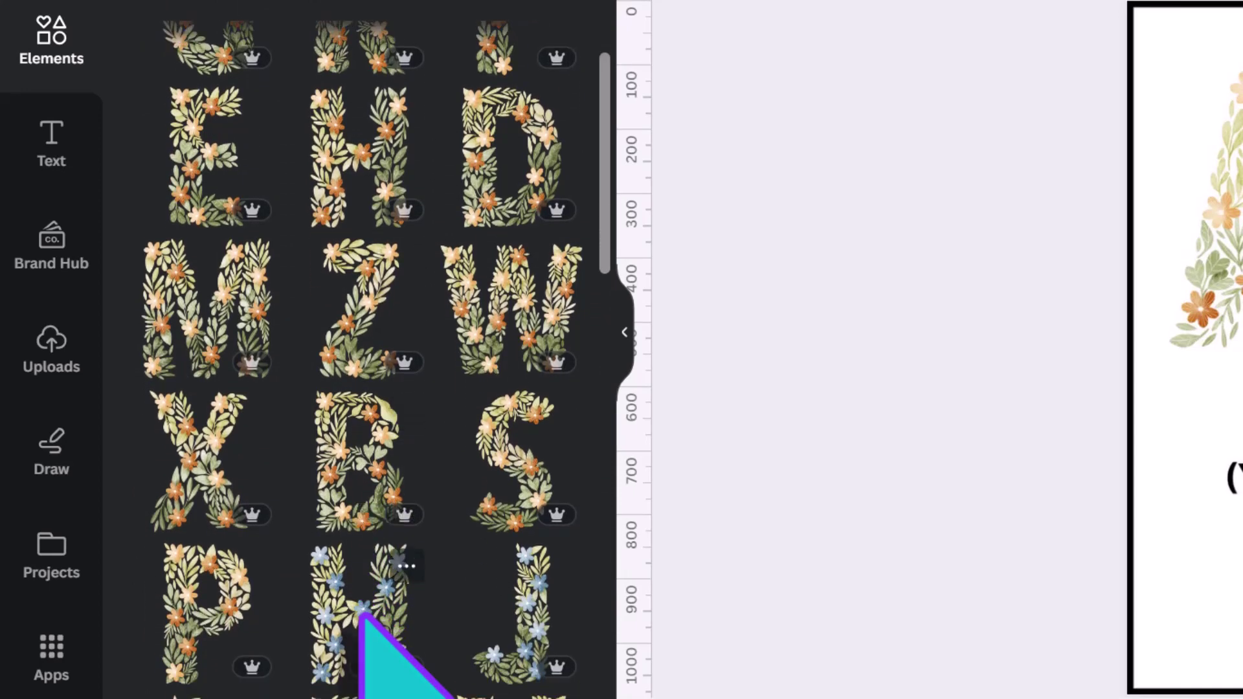
{"action": "scroll", "coordinate": [362, 615], "scroll_direction": "down", "scroll_amount": 2}
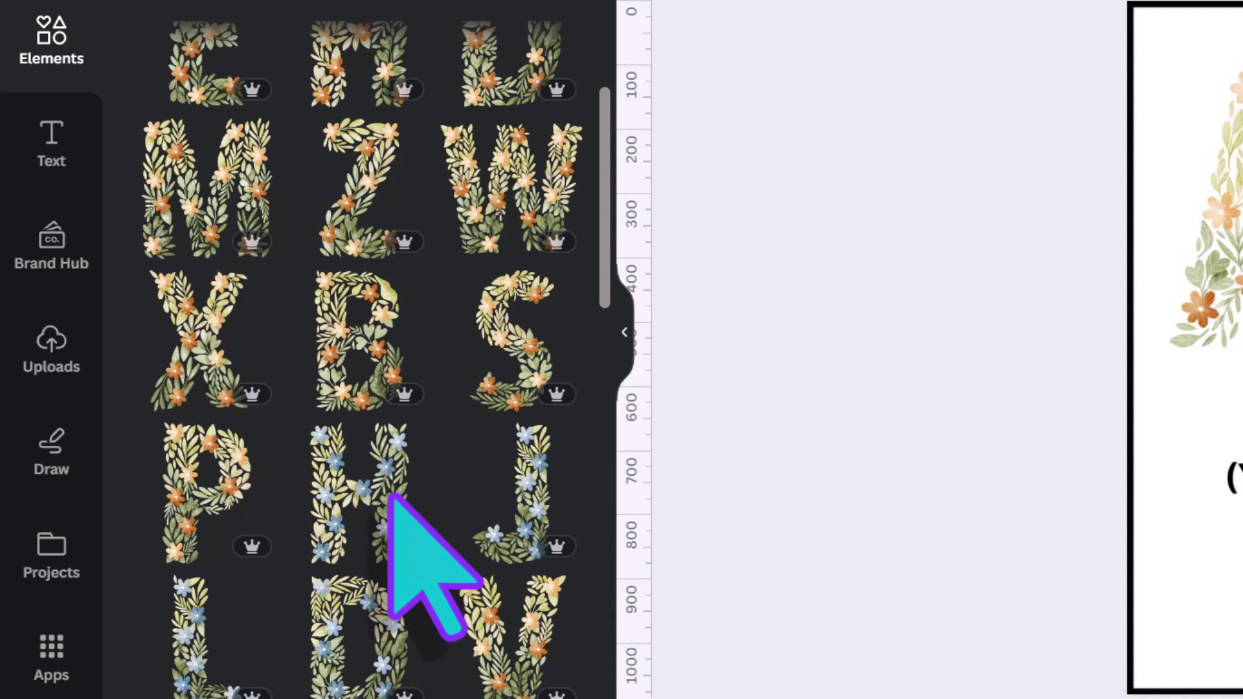
{"action": "scroll", "coordinate": [392, 498], "scroll_direction": "up", "scroll_amount": 4}
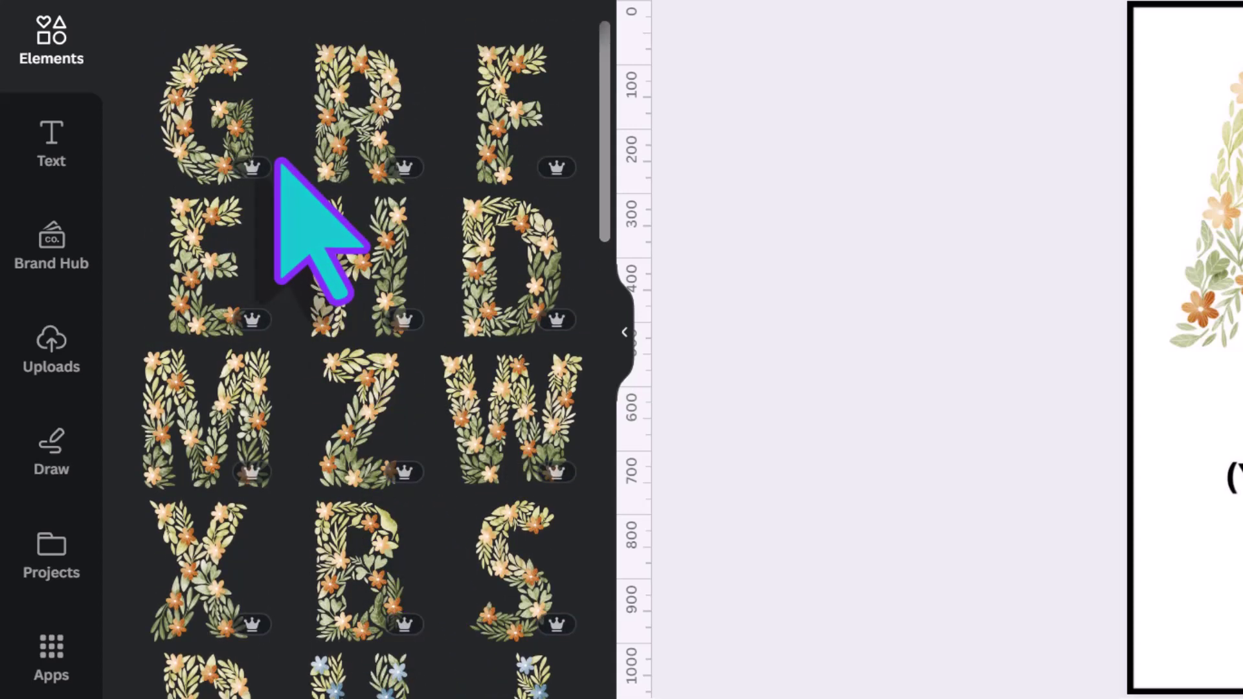
Step: Show more graphics like the Floral Letter G Typography
{"action": "left_click", "coordinate": [254, 67]}
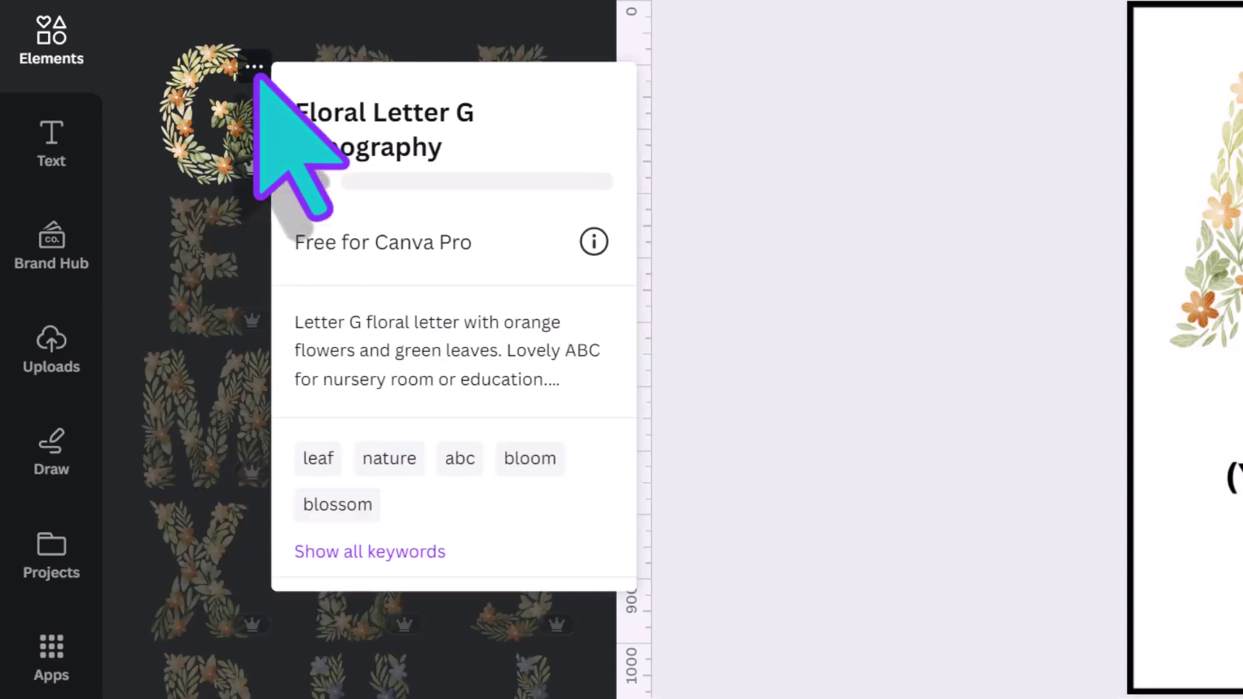
{"action": "scroll", "coordinate": [367, 324], "scroll_direction": "down", "scroll_amount": 3}
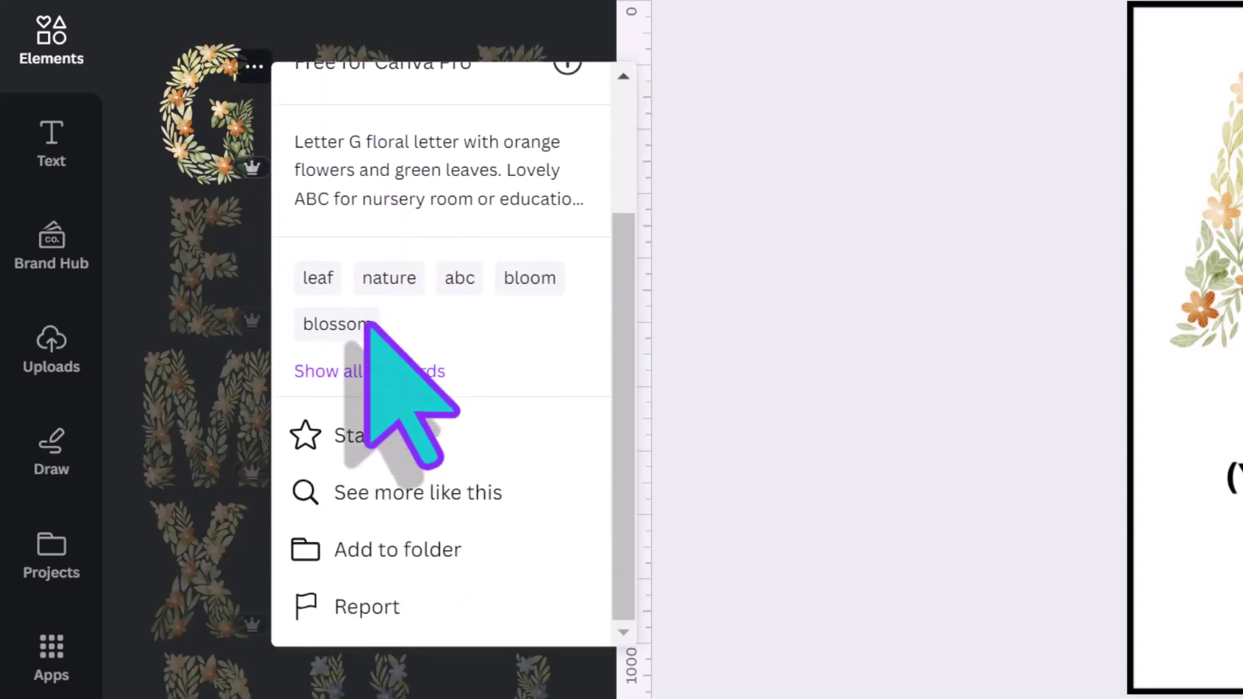
{"action": "left_click", "coordinate": [377, 493]}
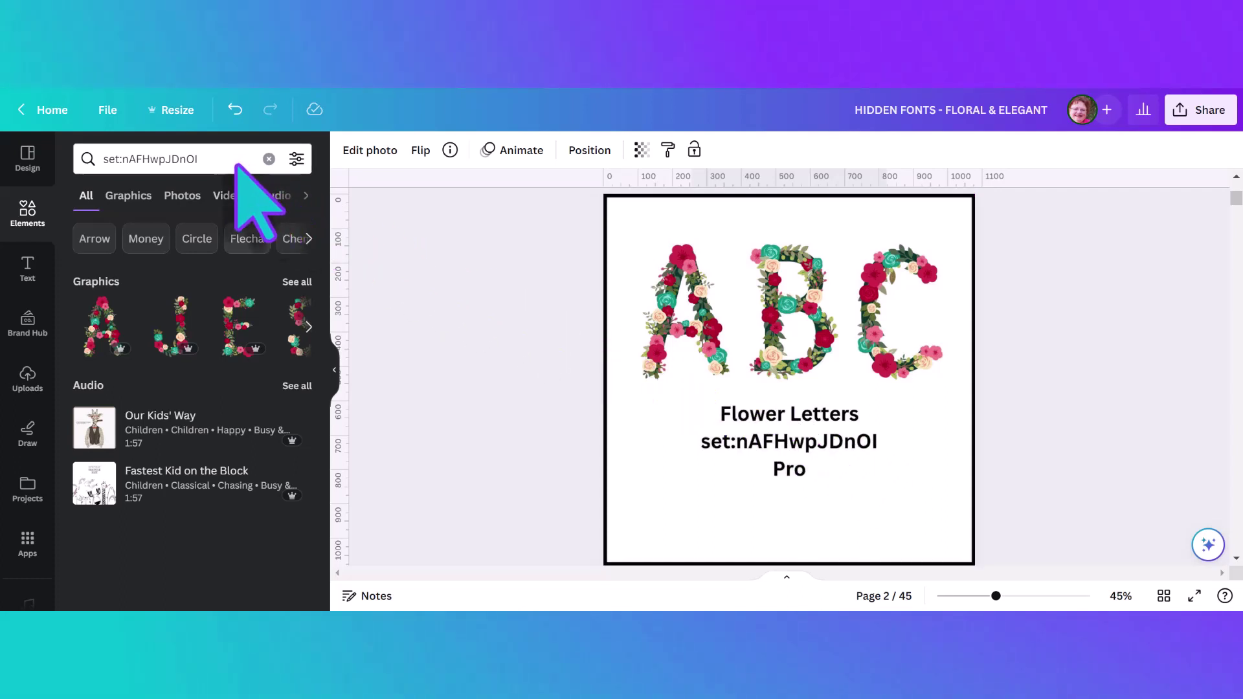
Step: Show all graphics for the search set:nAFHwpJDnOI
{"action": "left_click", "coordinate": [297, 283]}
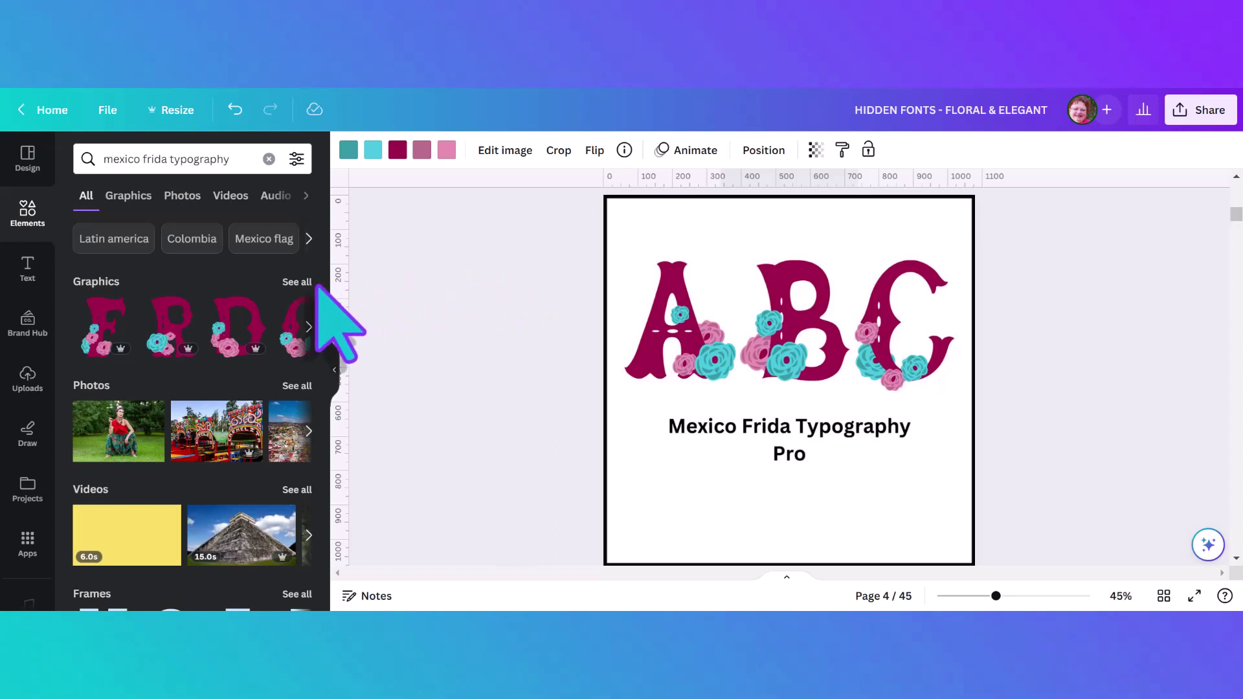
Step: Show all graphics for the search "mexico frida typography" and look through them for matching letters
{"action": "left_click", "coordinate": [297, 282]}
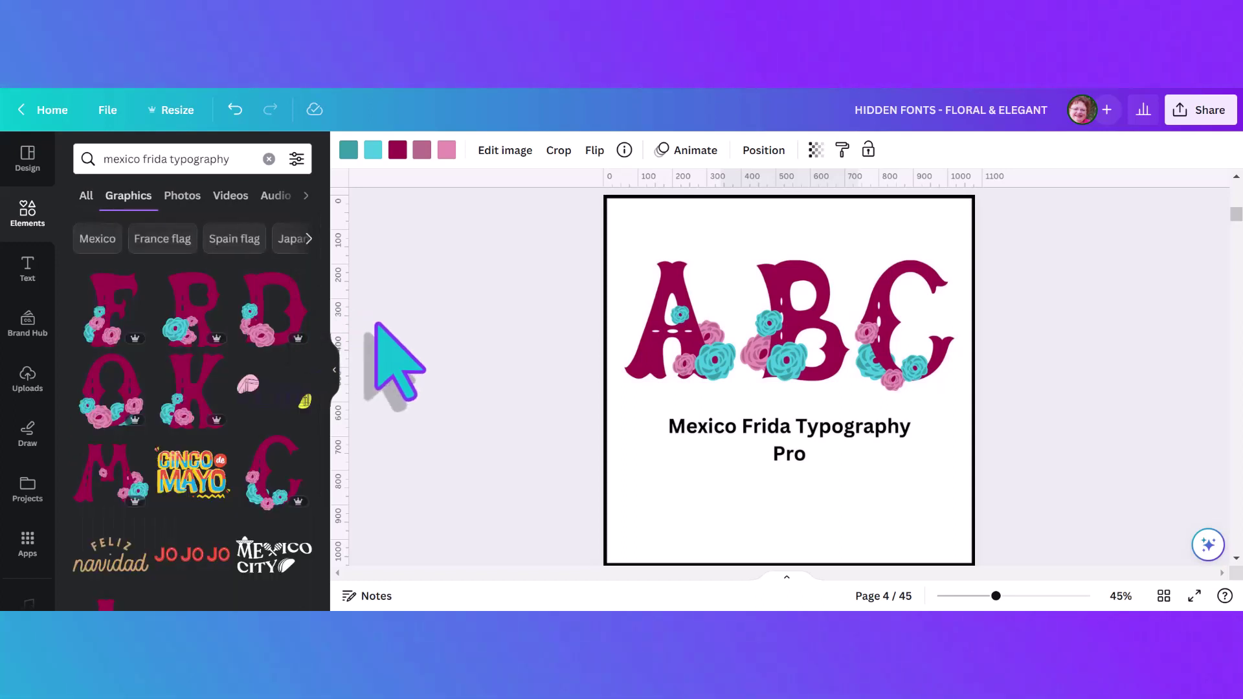
{"action": "scroll", "coordinate": [246, 409], "scroll_direction": "down", "scroll_amount": 5}
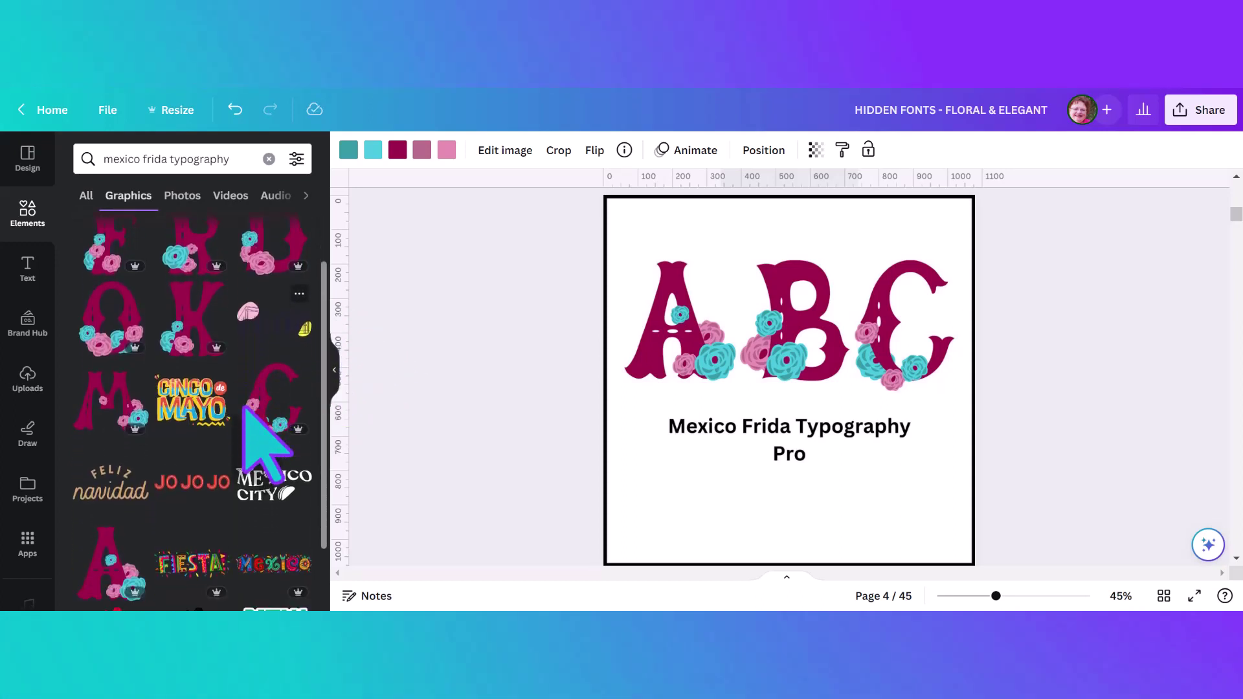
{"action": "scroll", "coordinate": [245, 410], "scroll_direction": "down", "scroll_amount": 3}
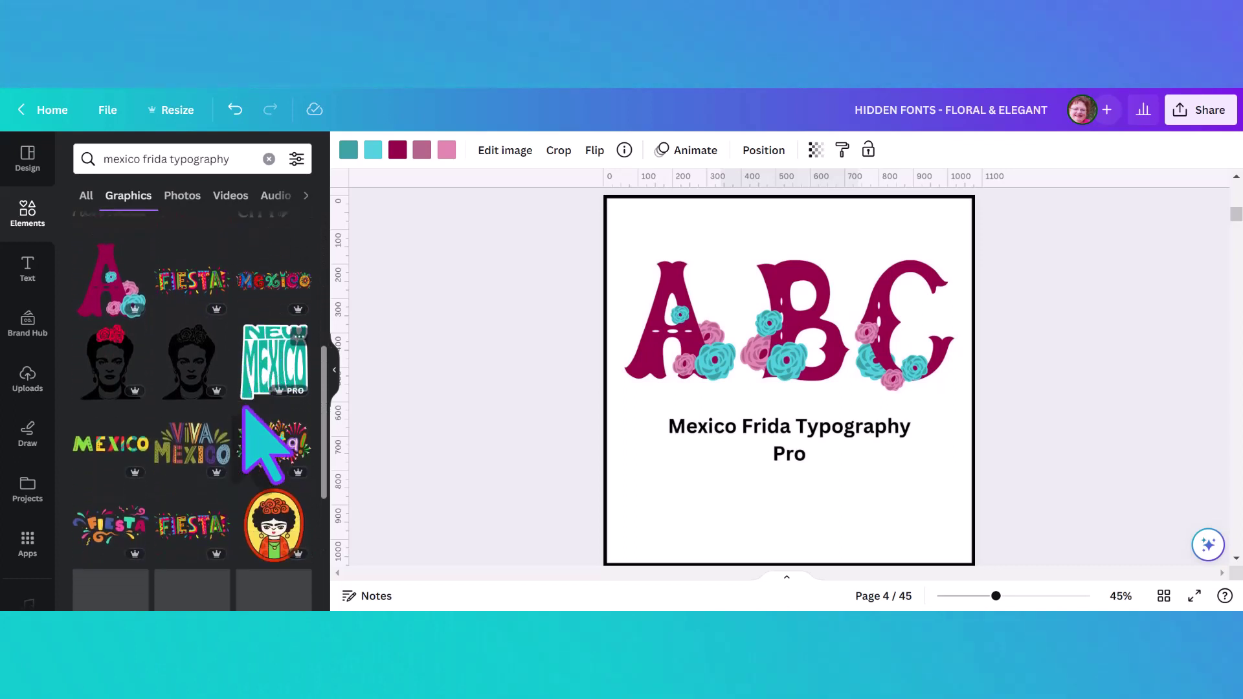
{"action": "scroll", "coordinate": [245, 410], "scroll_direction": "up", "scroll_amount": 6}
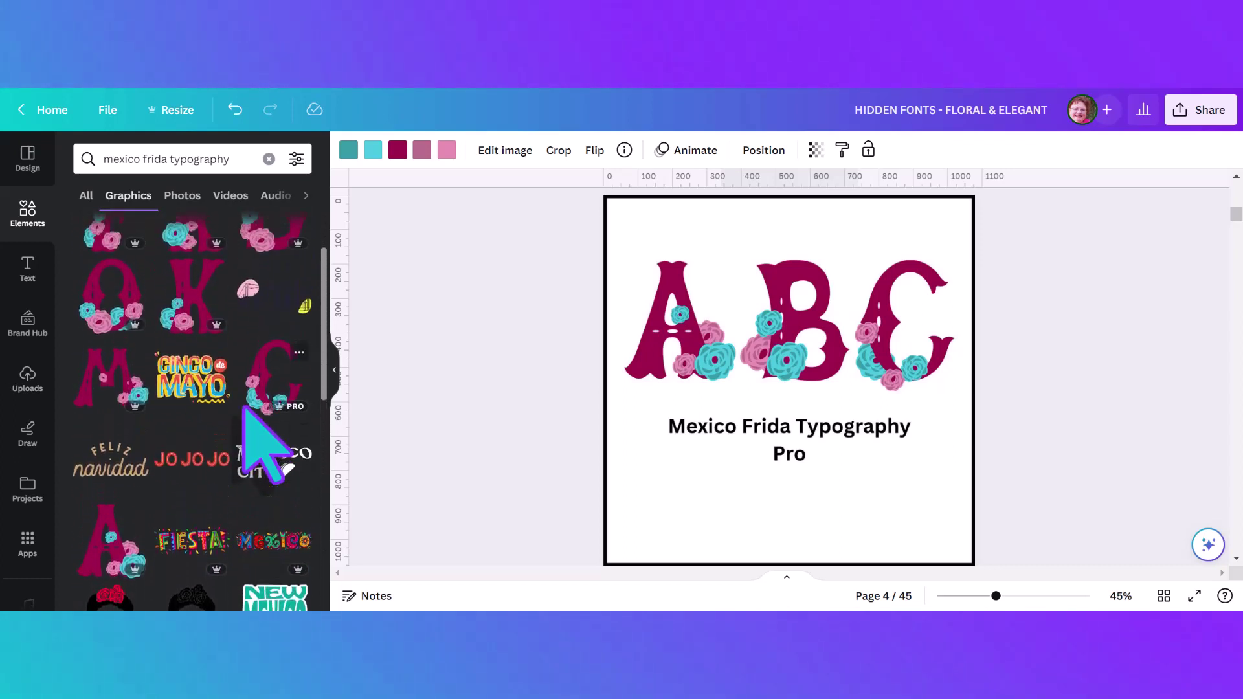
{"action": "scroll", "coordinate": [262, 433], "scroll_direction": "up", "scroll_amount": 2}
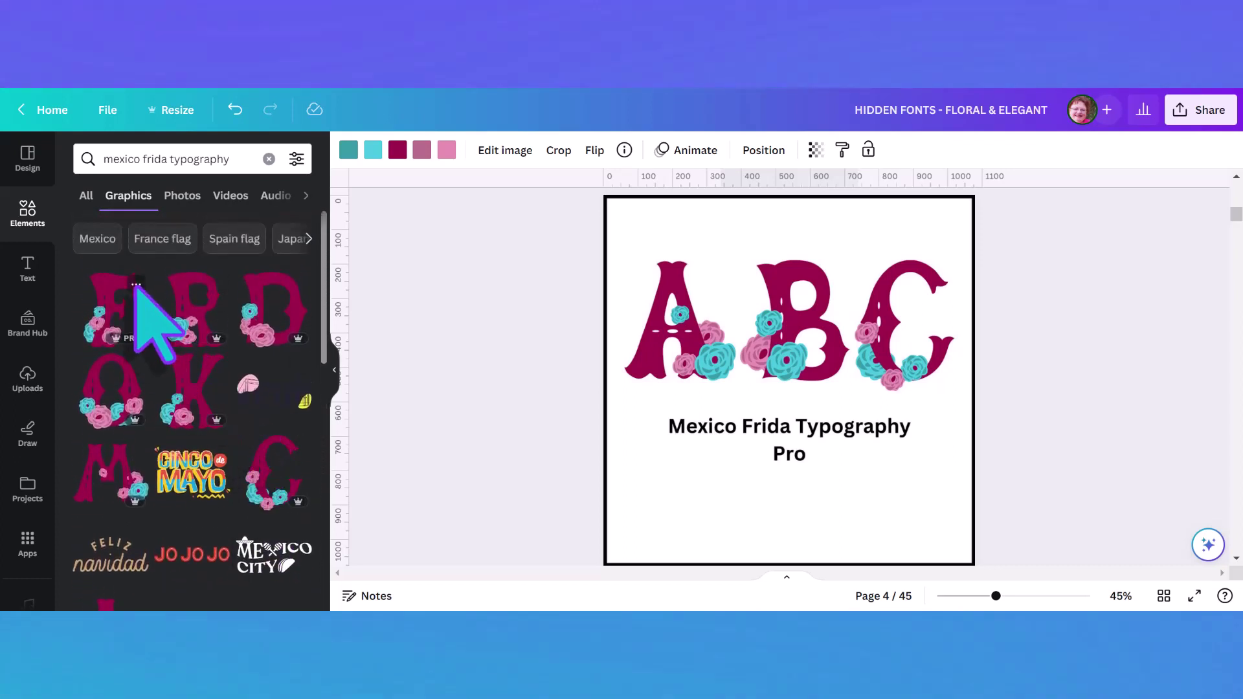
Step: Show more graphics like the Mexican flower-decorated Letter F
{"action": "left_click", "coordinate": [136, 285]}
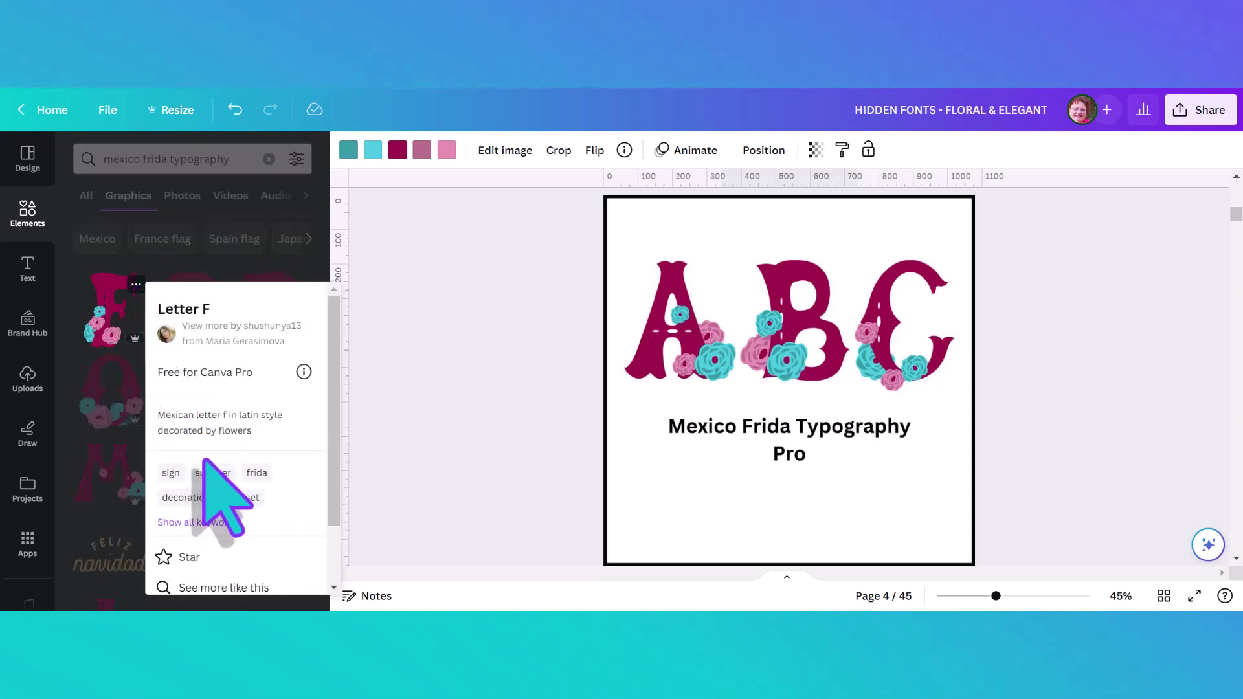
{"action": "scroll", "coordinate": [198, 434], "scroll_direction": "down", "scroll_amount": 2}
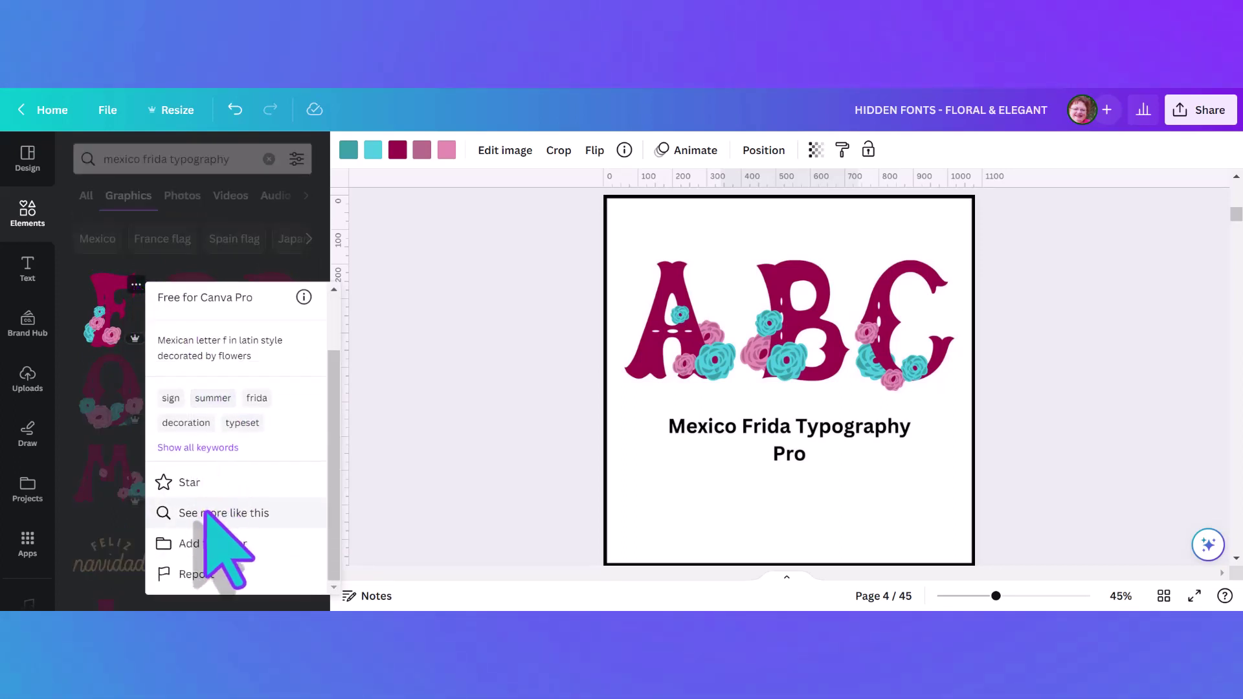
{"action": "left_click", "coordinate": [209, 511]}
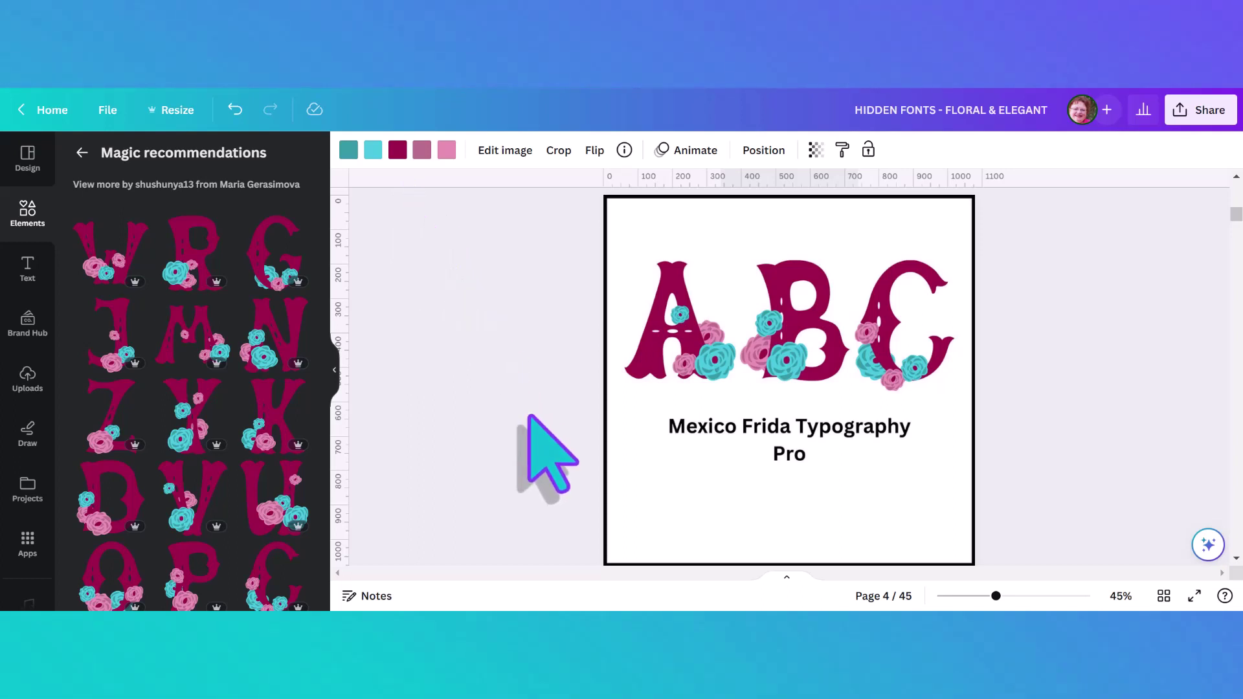
Step: Try the Summer Gnomes yellow and orange on the maroon part of the letter A on page 5, and undo both colour changes
{"action": "scroll", "coordinate": [529, 416], "scroll_direction": "down", "scroll_amount": 5}
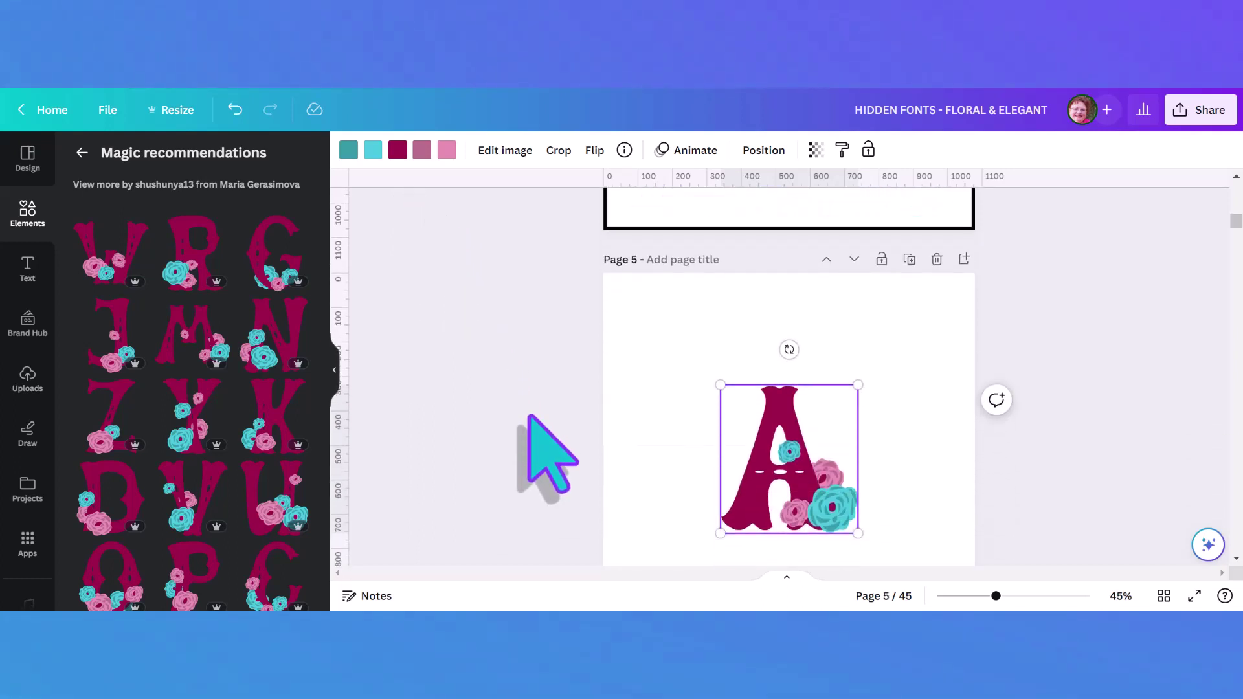
{"action": "scroll", "coordinate": [529, 416], "scroll_direction": "down", "scroll_amount": 1}
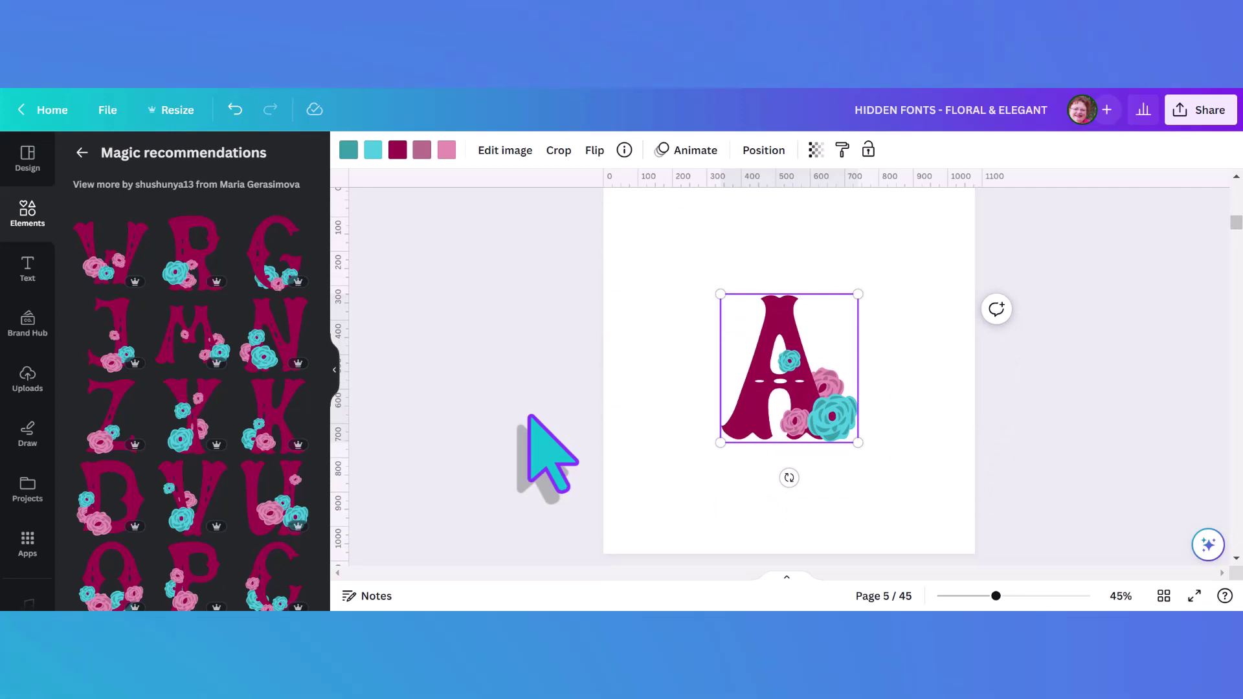
{"action": "left_click", "coordinate": [396, 150]}
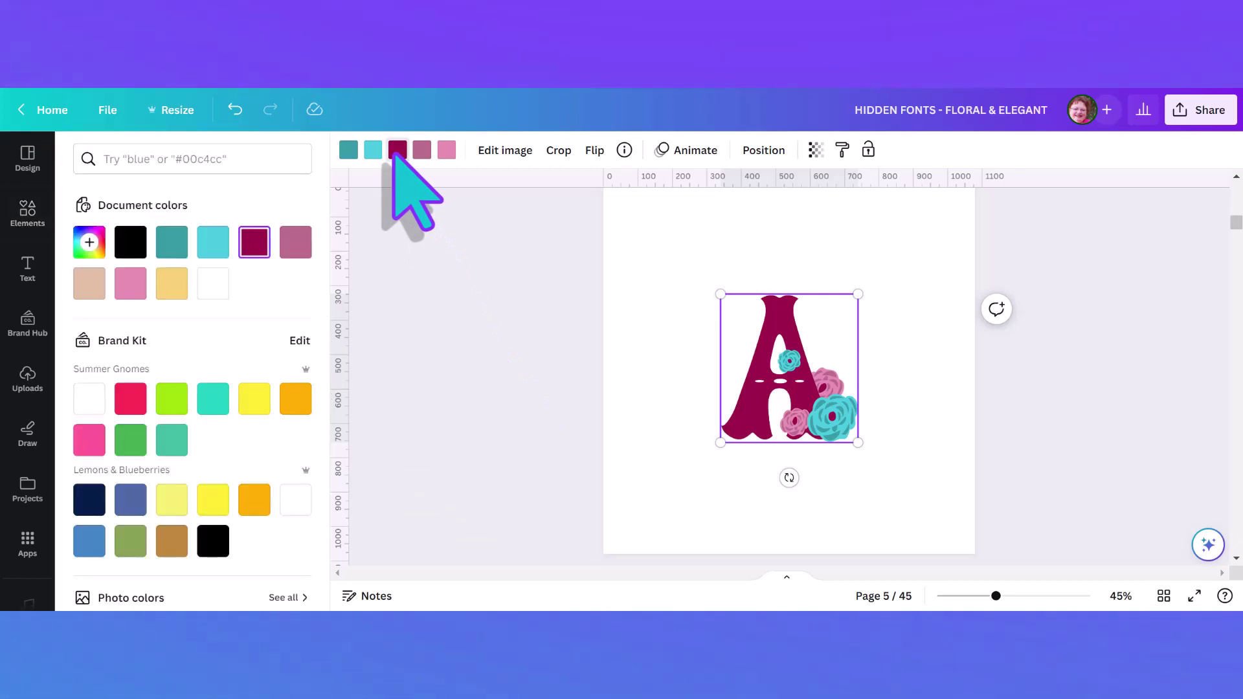
{"action": "left_click", "coordinate": [258, 403]}
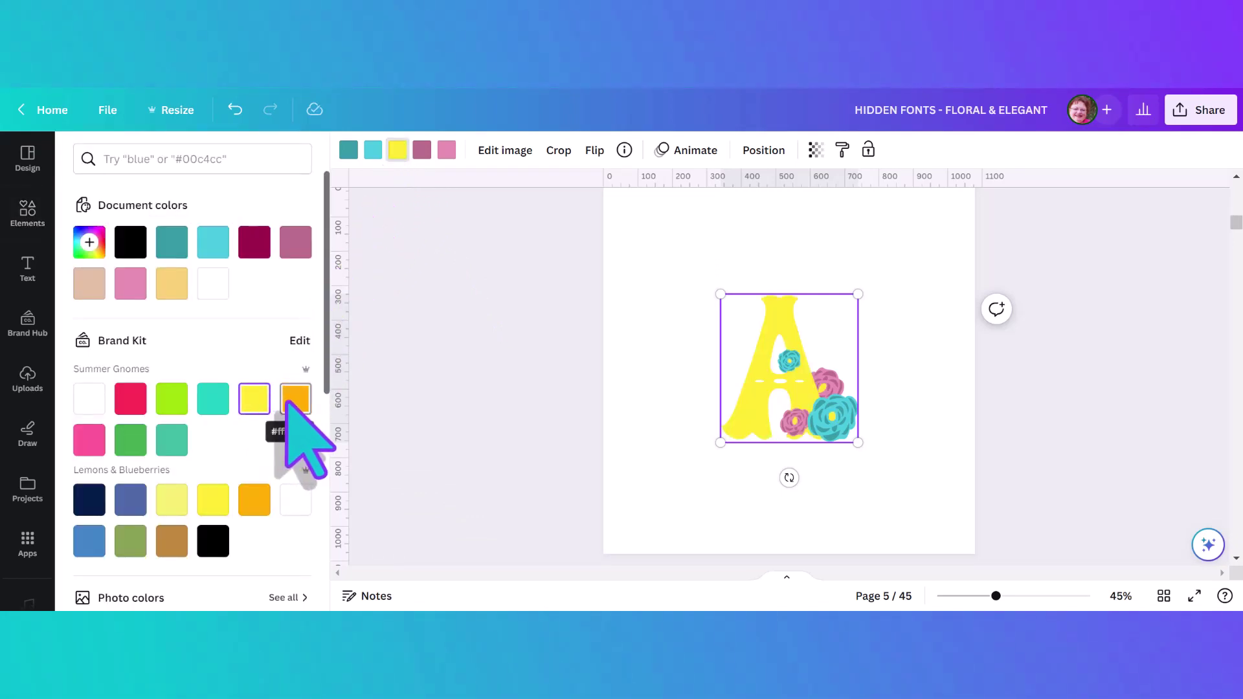
{"action": "left_click", "coordinate": [289, 403]}
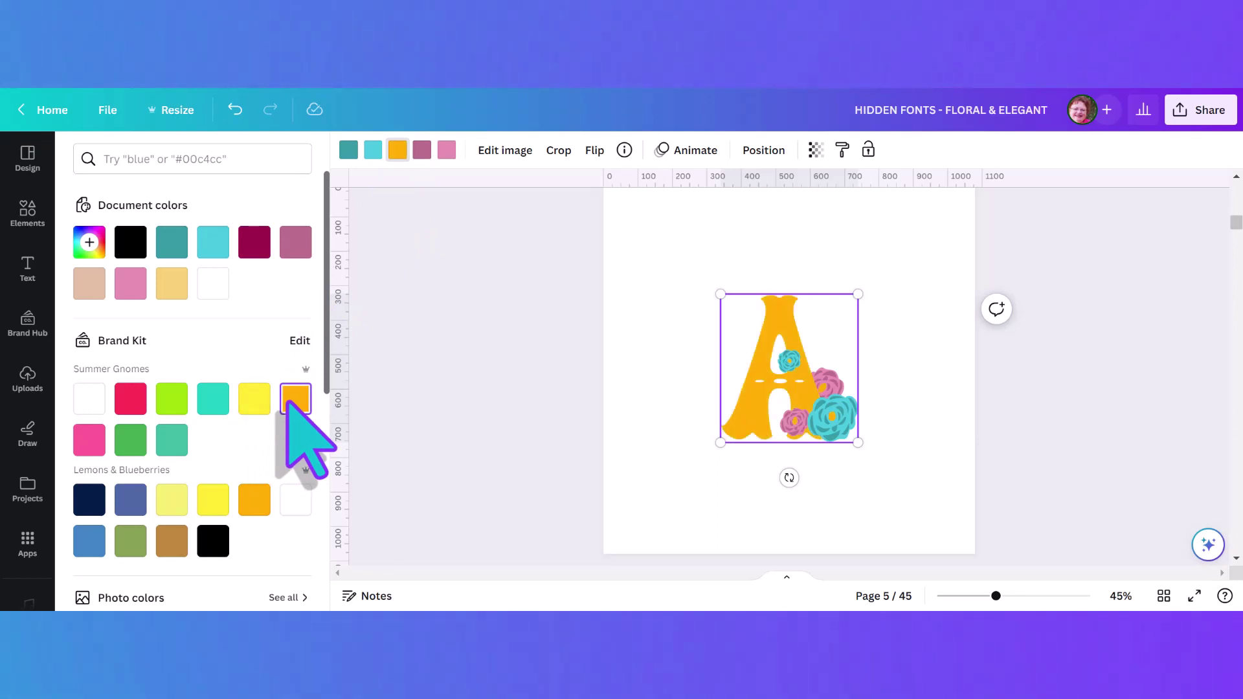
{"action": "left_click", "coordinate": [235, 110]}
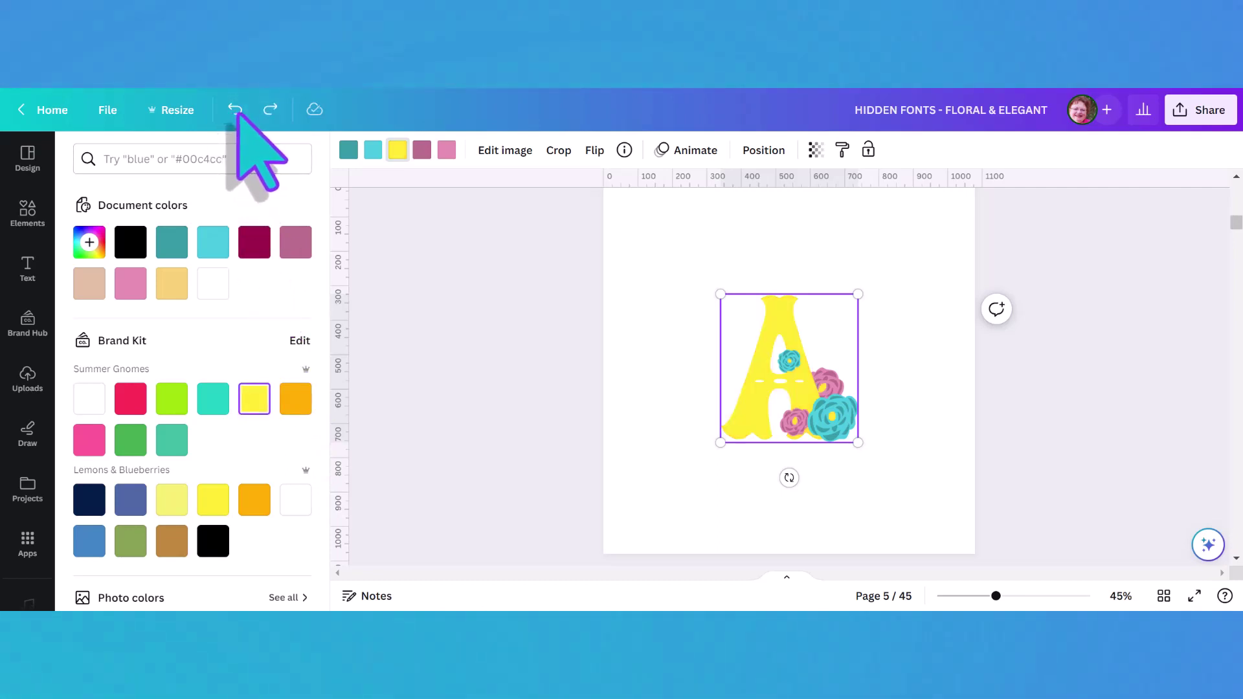
{"action": "left_click", "coordinate": [234, 110]}
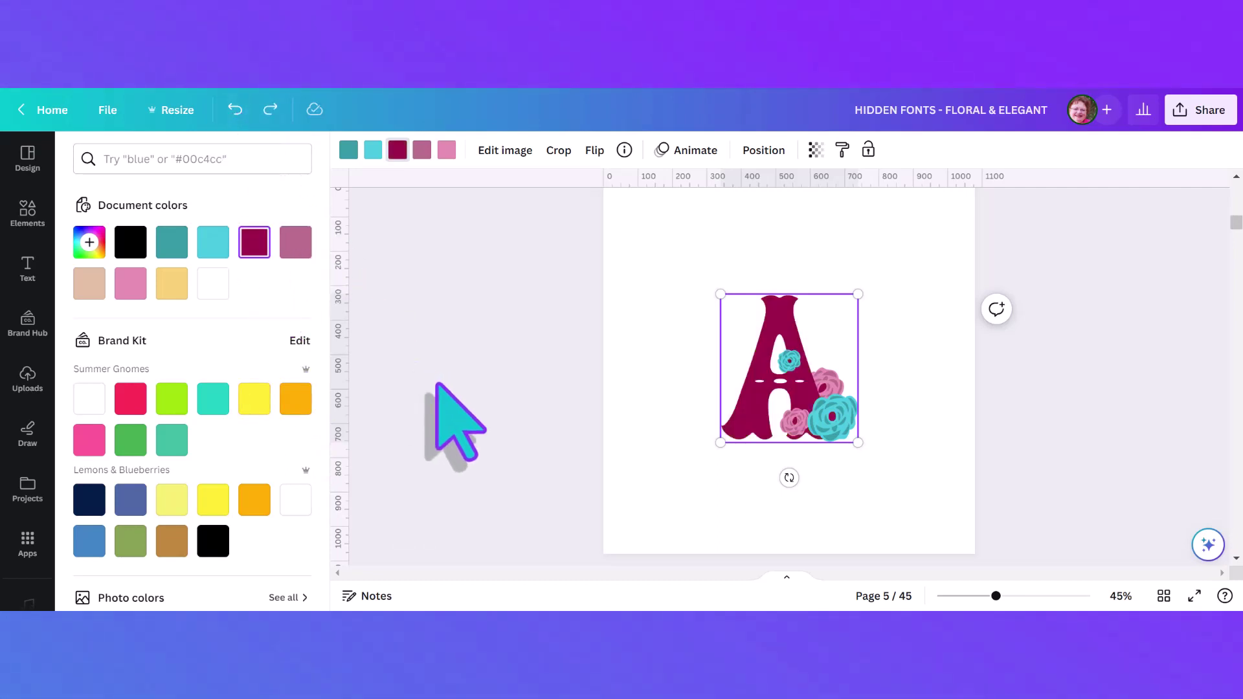
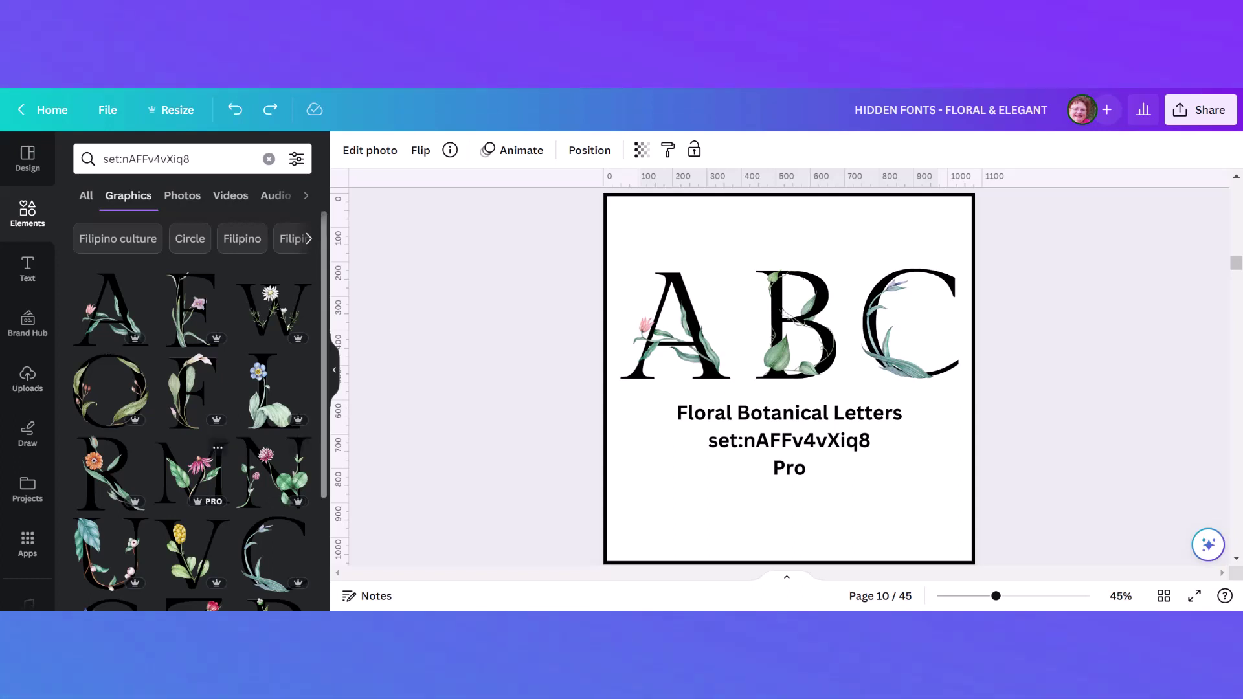
Step: Try out the botanical letters M and R on page 10, deleting each one again
{"action": "left_click", "coordinate": [193, 472]}
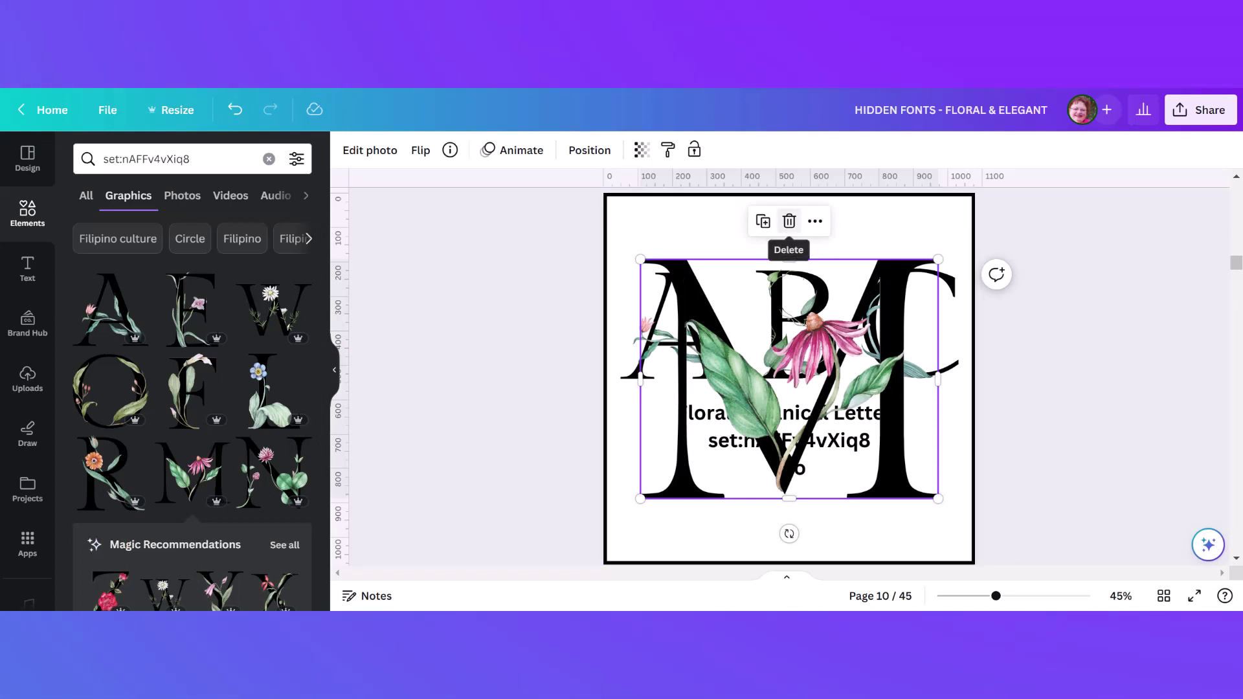
{"action": "left_click", "coordinate": [789, 221]}
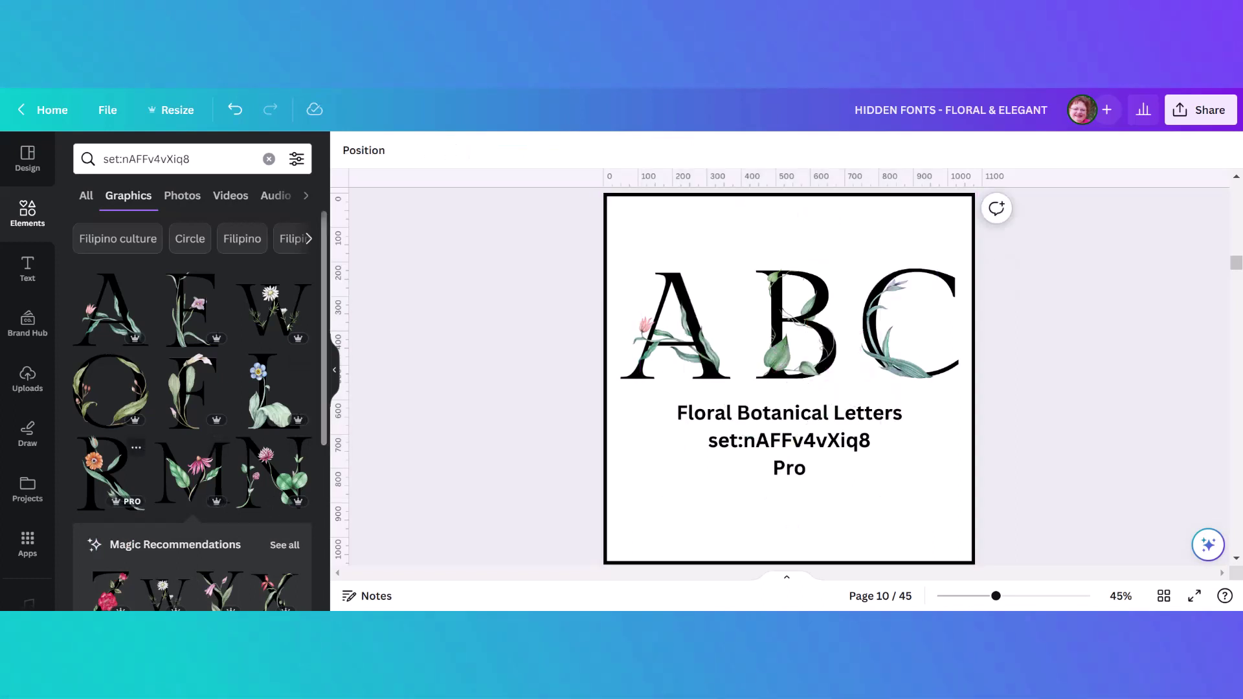
{"action": "left_click", "coordinate": [107, 473]}
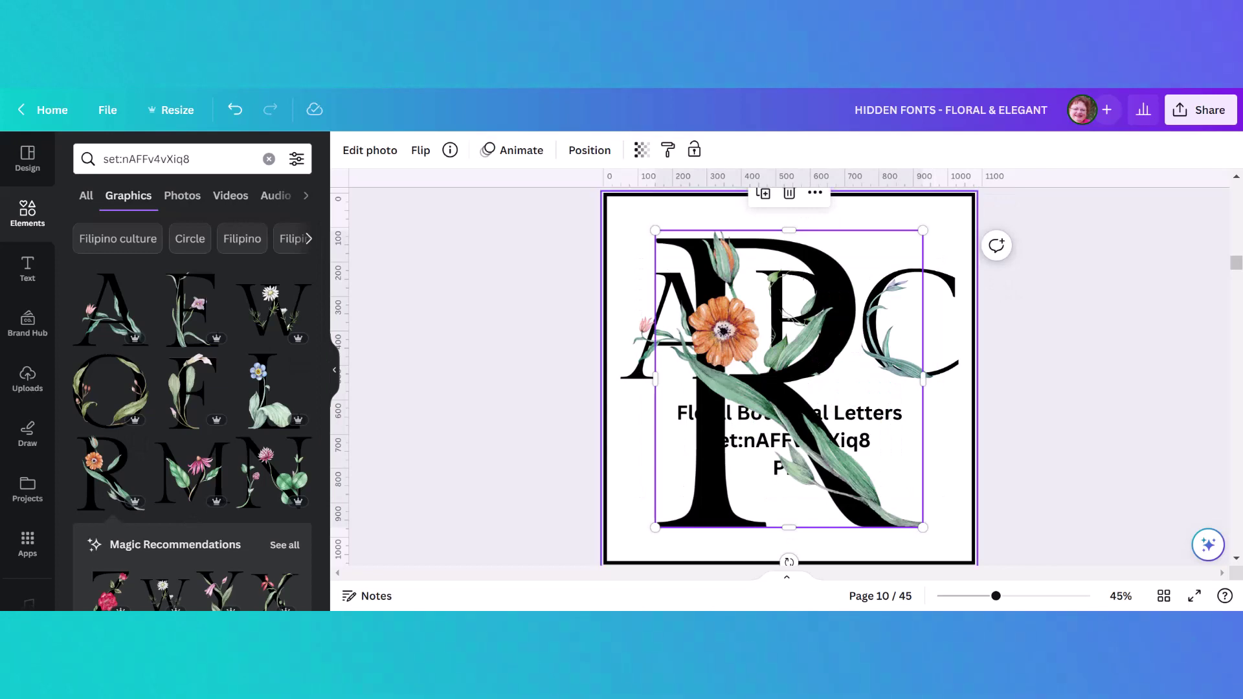
{"action": "left_click", "coordinate": [789, 193]}
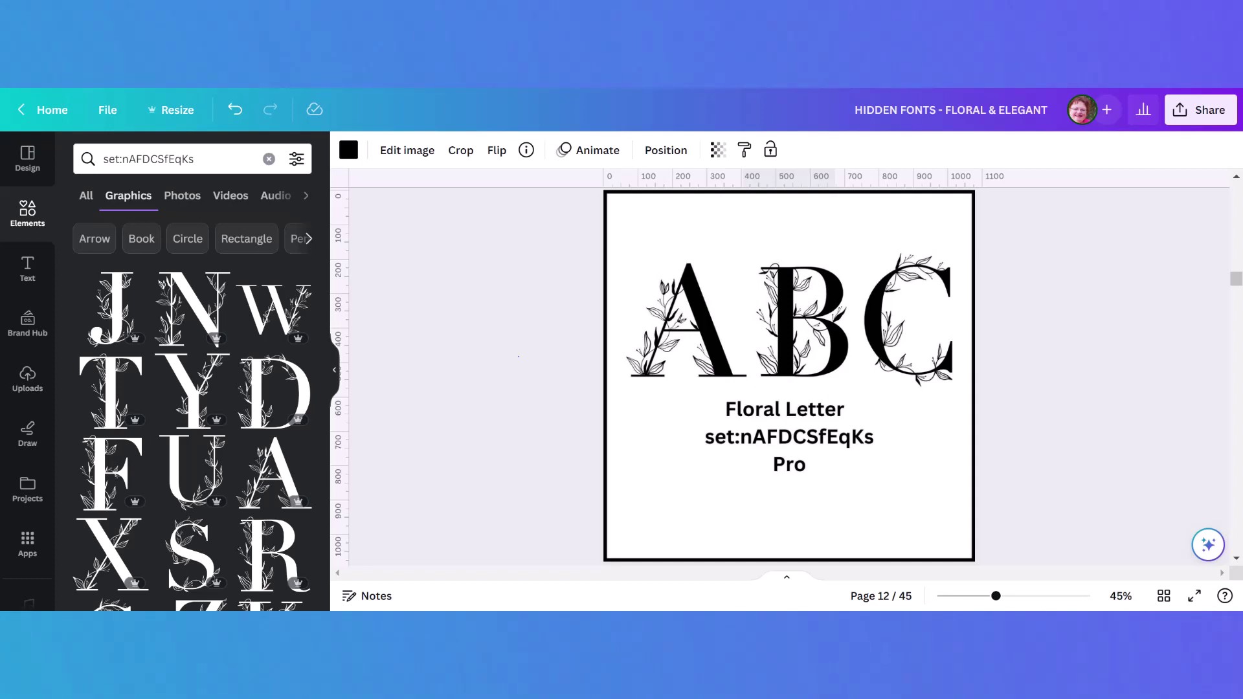
Step: Recolour the black floral letter J on page 13 with the medium blue from the Lemons & Blueberries brand palette
{"action": "scroll", "coordinate": [519, 357], "scroll_direction": "down", "scroll_amount": 5}
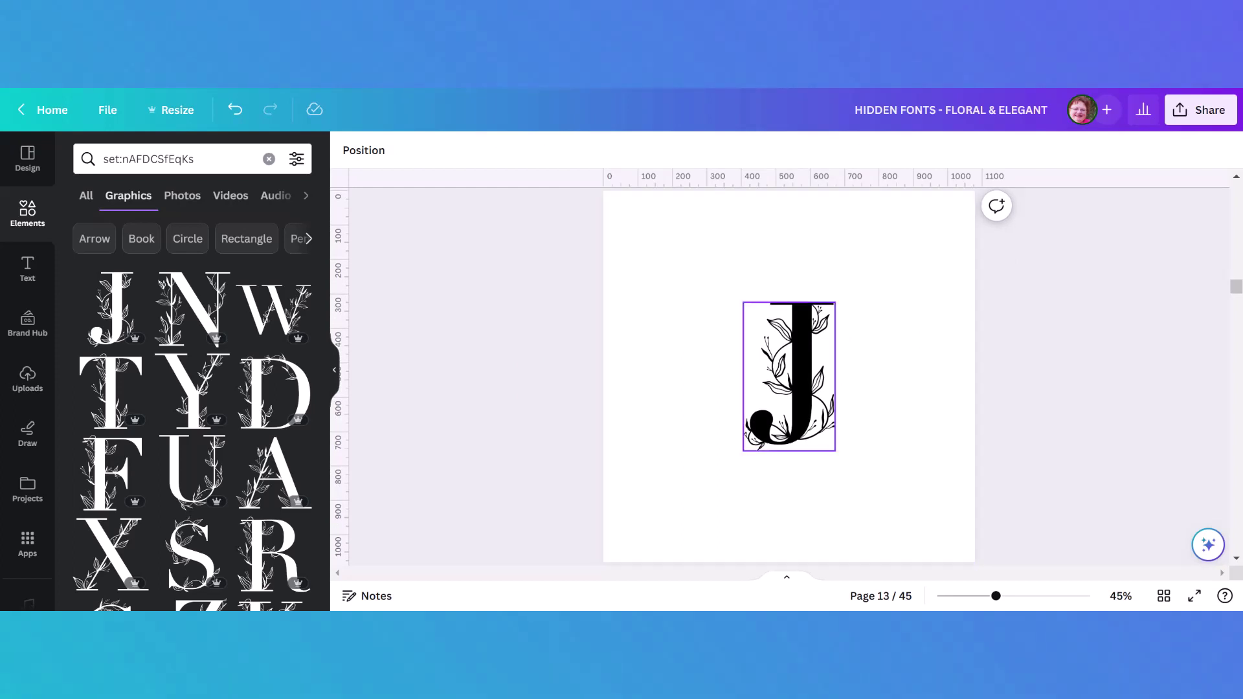
{"action": "left_click", "coordinate": [785, 392]}
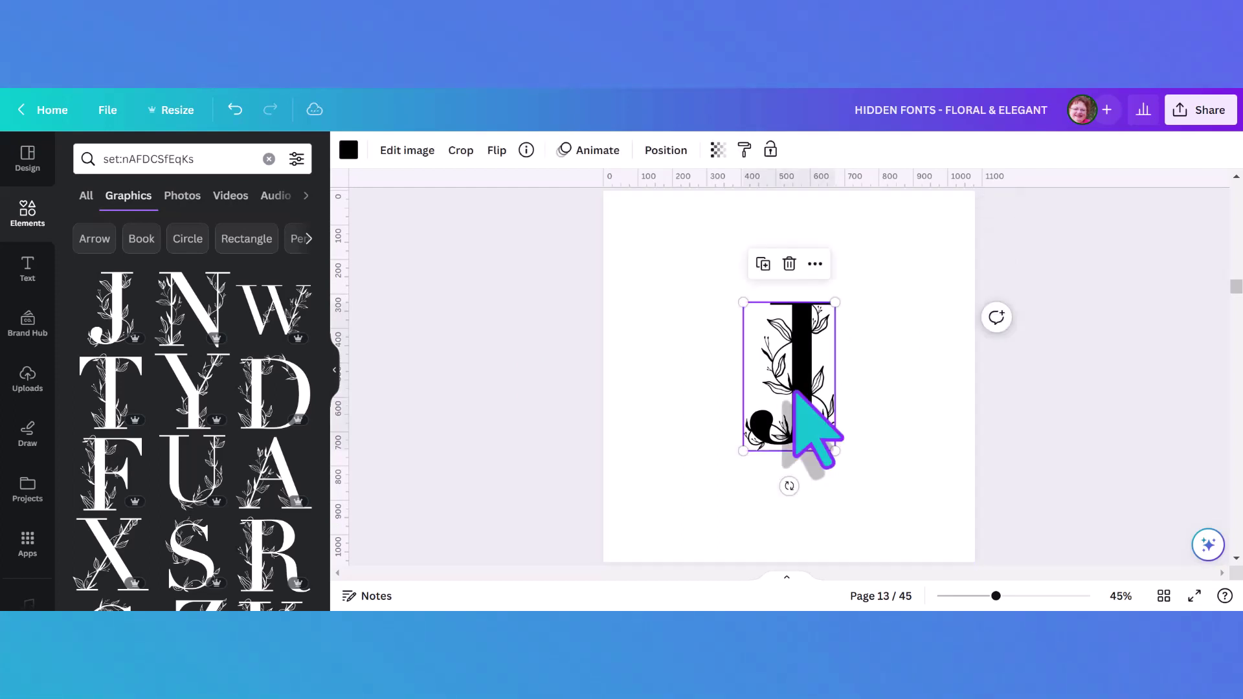
{"action": "left_click", "coordinate": [348, 149]}
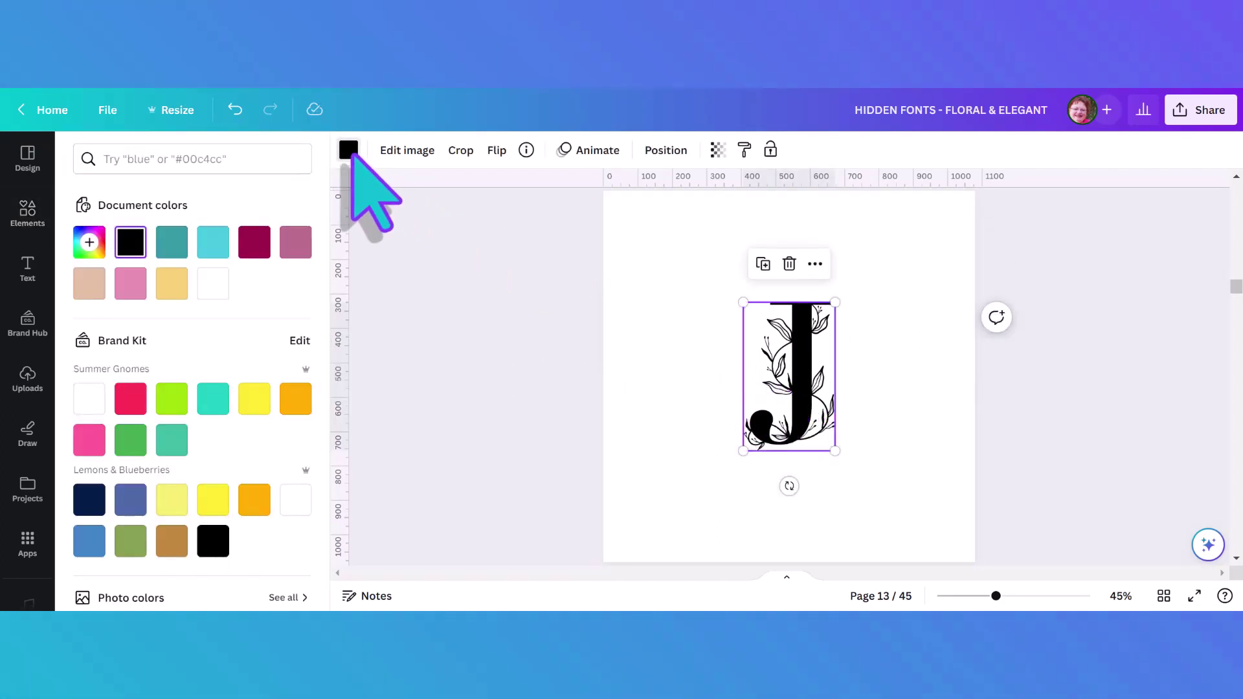
{"action": "left_click", "coordinate": [90, 541]}
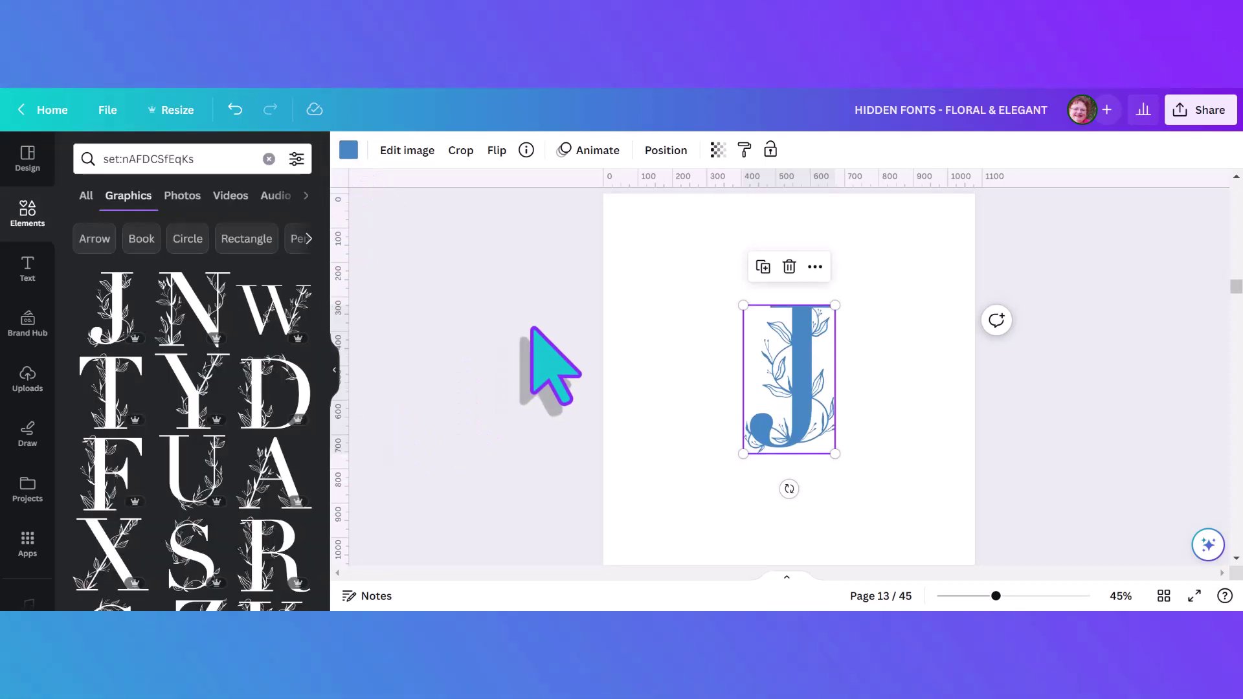
{"action": "scroll", "coordinate": [532, 329], "scroll_direction": "up", "scroll_amount": 6}
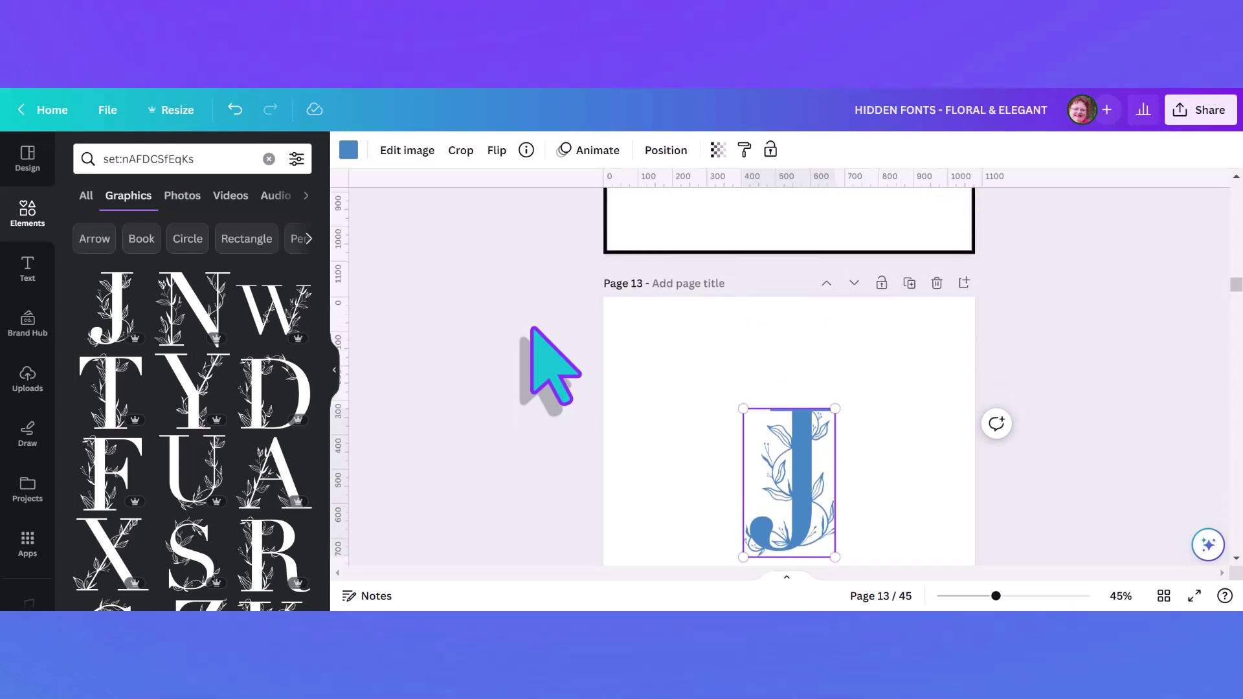
Step: Show more graphics like the Flower letter A Initial from the "elegant flower letter initial A" results
{"action": "scroll", "coordinate": [533, 328], "scroll_direction": "up", "scroll_amount": 2}
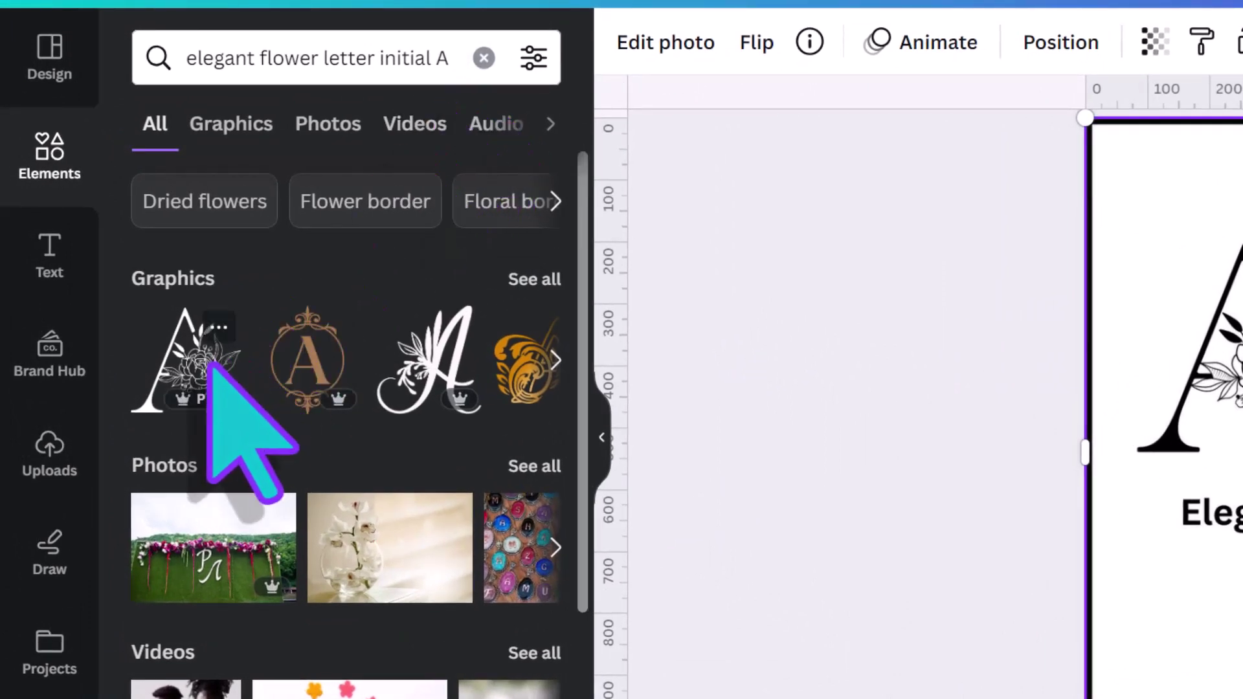
{"action": "left_click", "coordinate": [218, 329]}
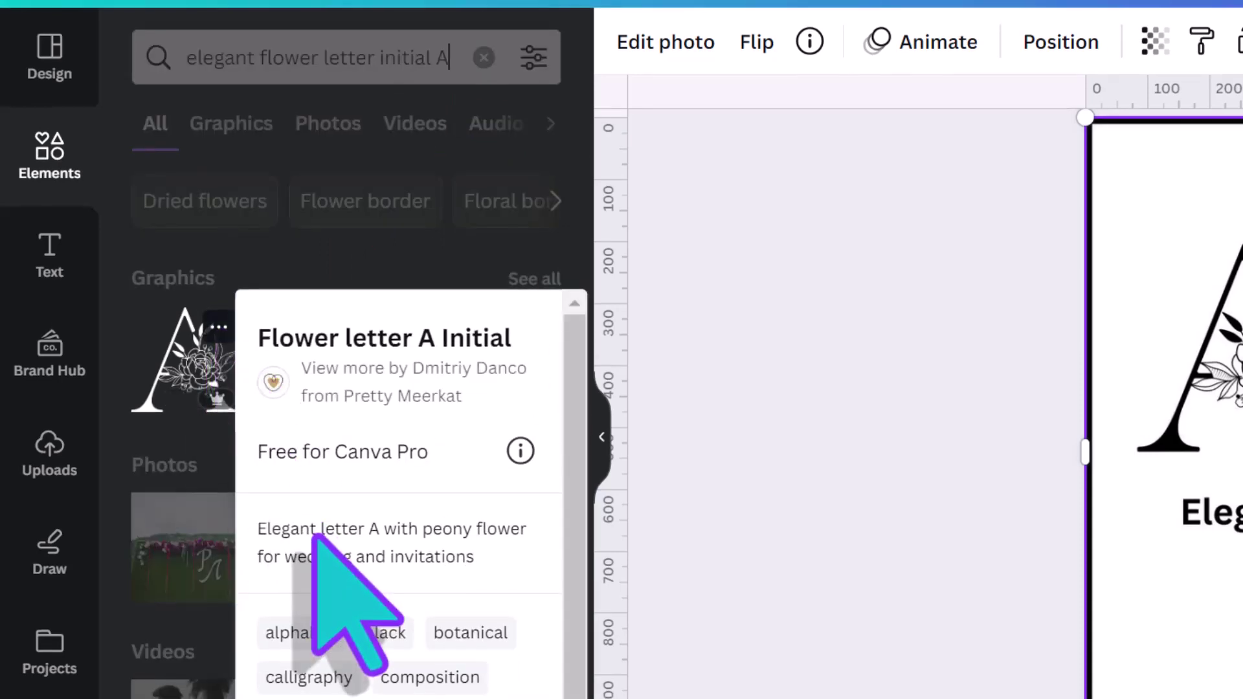
{"action": "scroll", "coordinate": [320, 528], "scroll_direction": "down", "scroll_amount": 2}
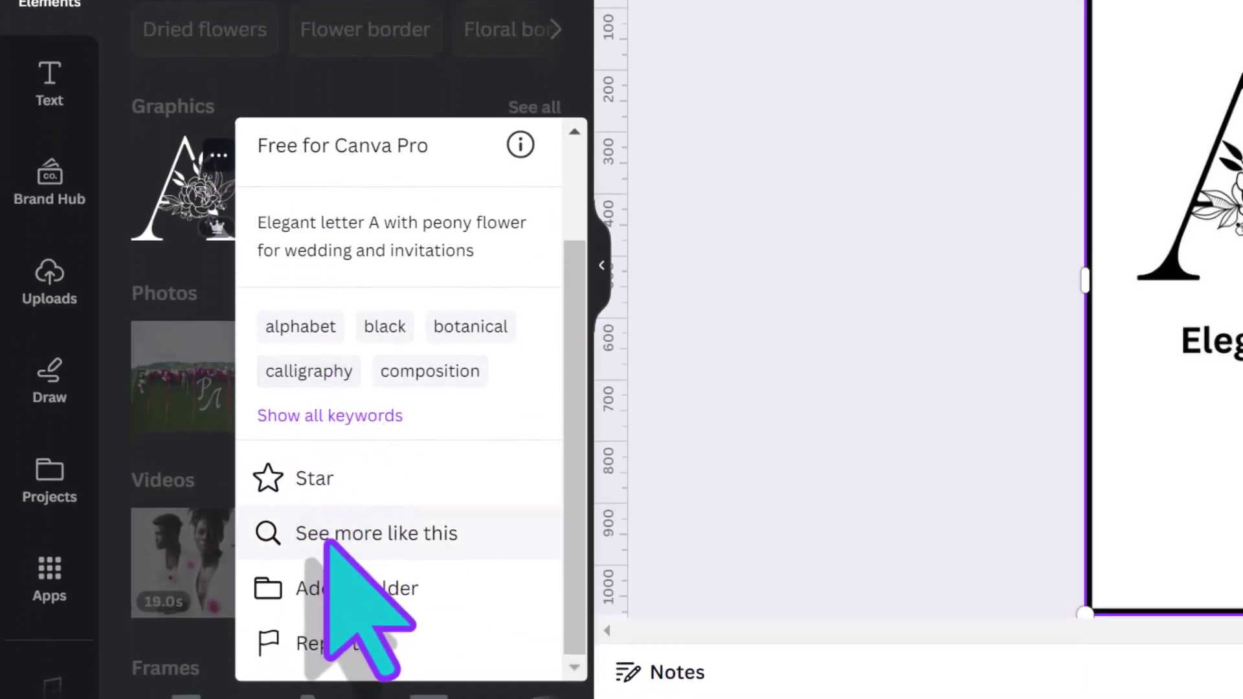
{"action": "left_click", "coordinate": [327, 537]}
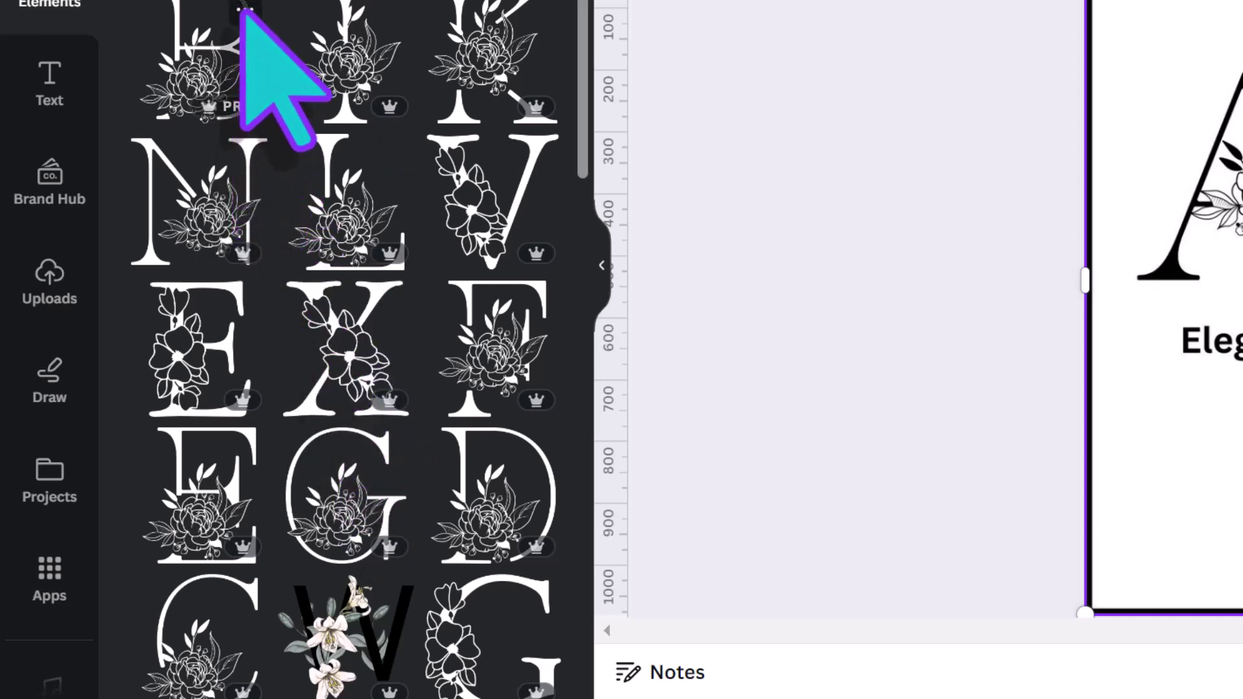
Step: Show more graphics like the elegant letter B with the peony flower
{"action": "left_click", "coordinate": [245, 10]}
{"action": "scroll", "coordinate": [377, 418], "scroll_direction": "down", "scroll_amount": 2}
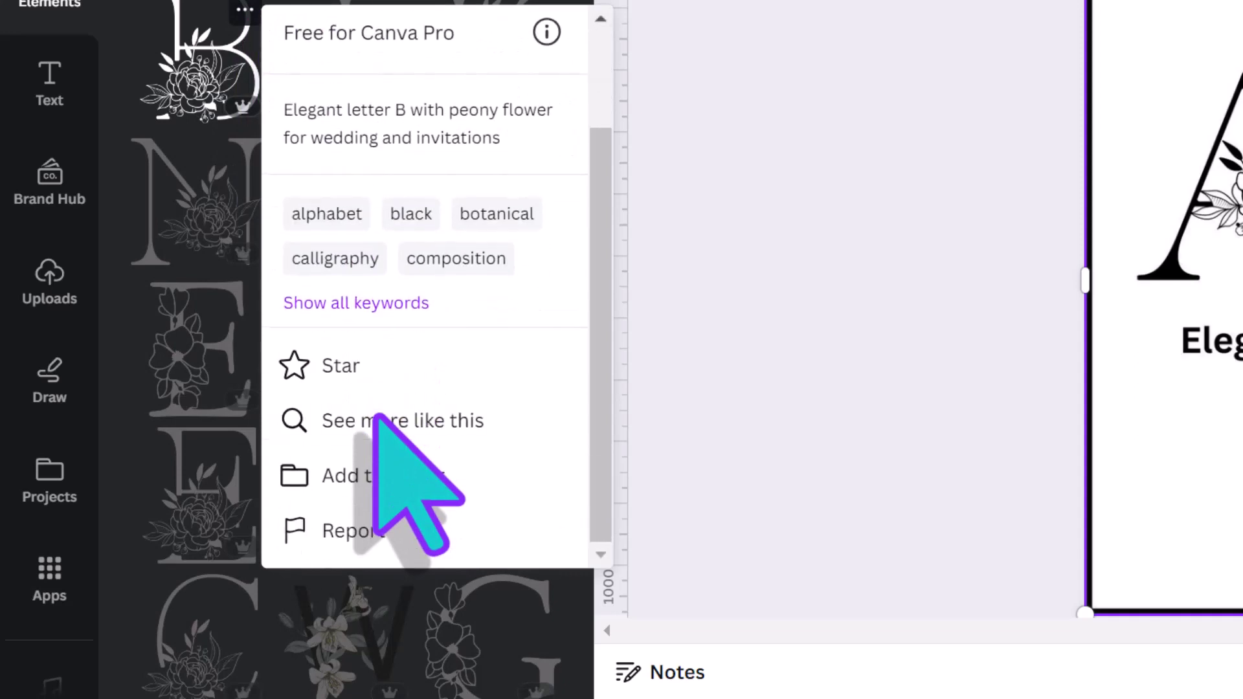
{"action": "left_click", "coordinate": [377, 421]}
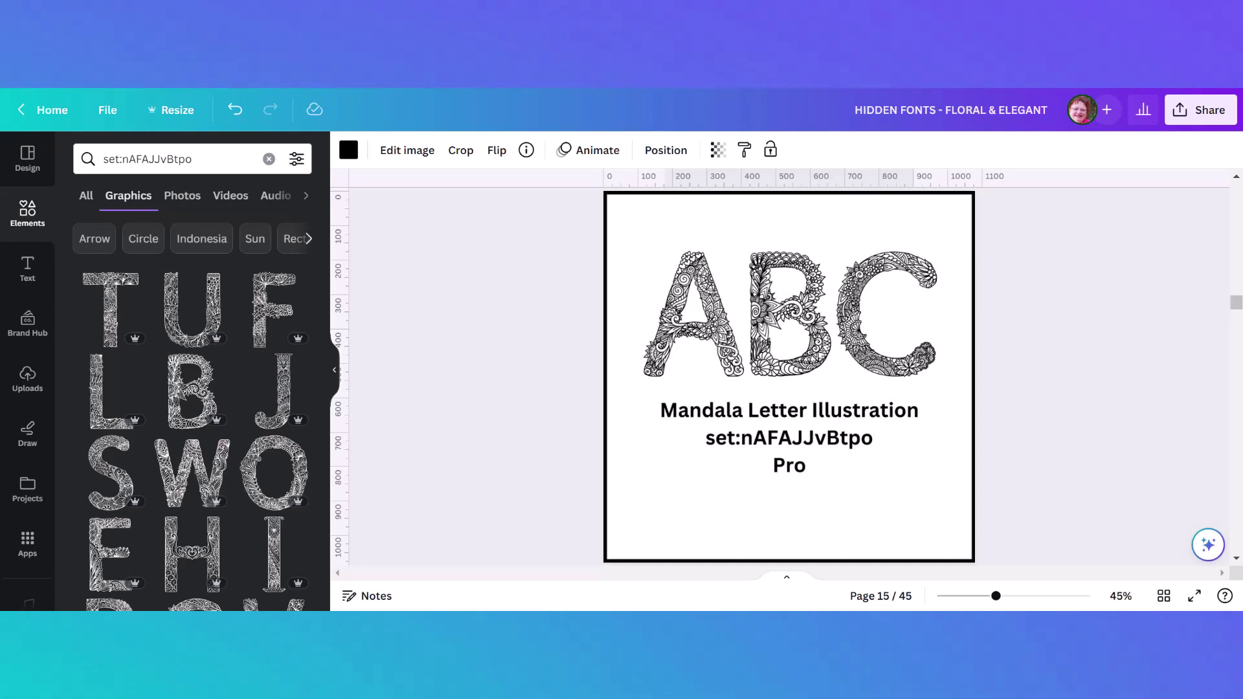
Step: Recolour the black mandala letter H on page 16 in mint green
{"action": "scroll", "coordinate": [789, 375], "scroll_direction": "down", "scroll_amount": 5}
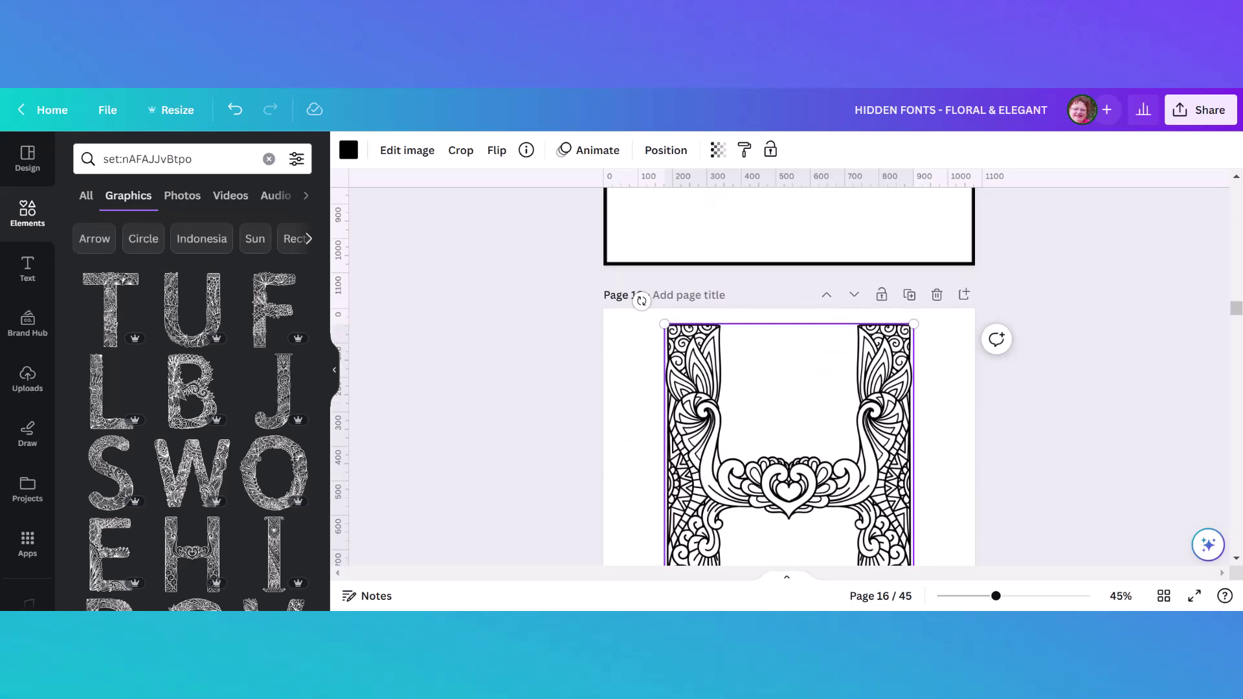
{"action": "scroll", "coordinate": [789, 375], "scroll_direction": "down", "scroll_amount": 2}
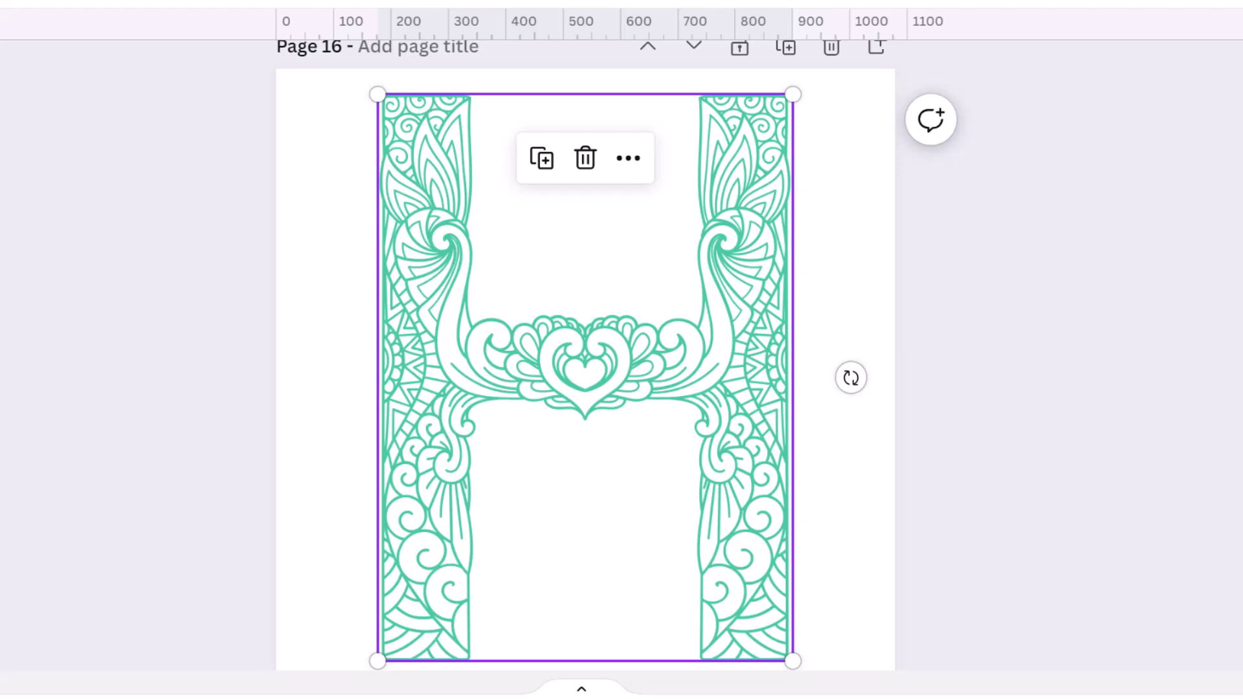
{"action": "scroll", "coordinate": [585, 356], "scroll_direction": "up", "scroll_amount": 10}
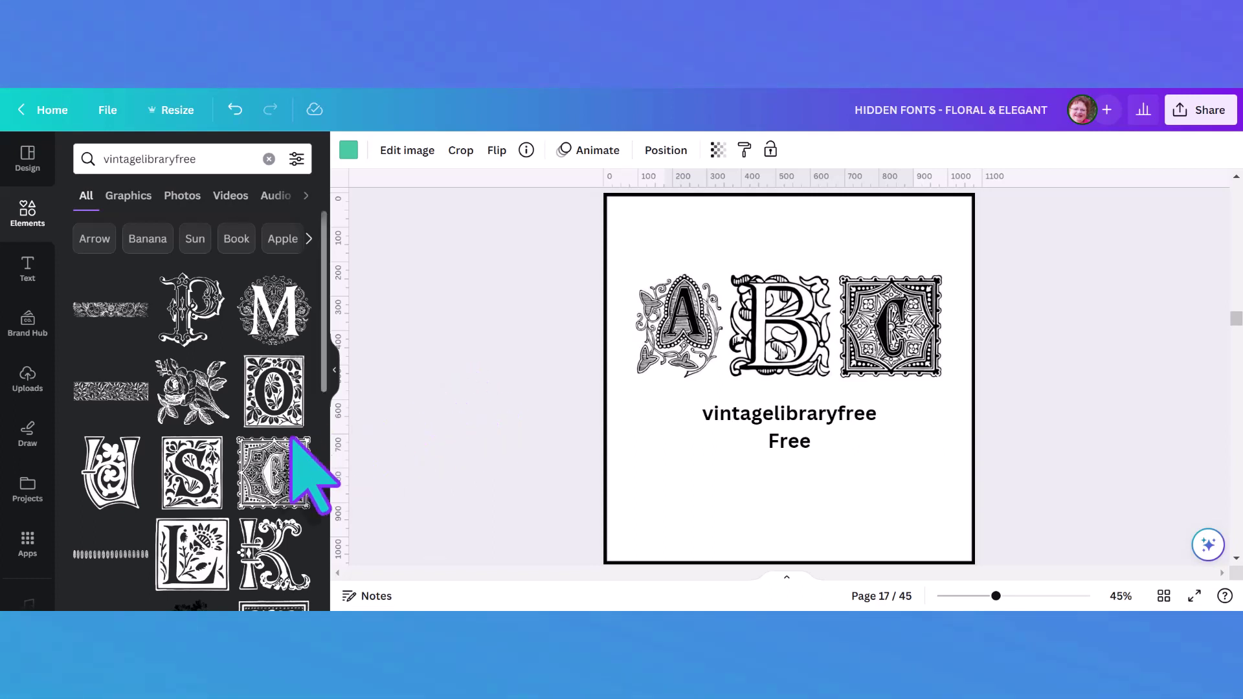
Step: Look through the vintagelibraryfree results and browse more graphics like the Vintage Letter R
{"action": "scroll", "coordinate": [285, 447], "scroll_direction": "down", "scroll_amount": 2}
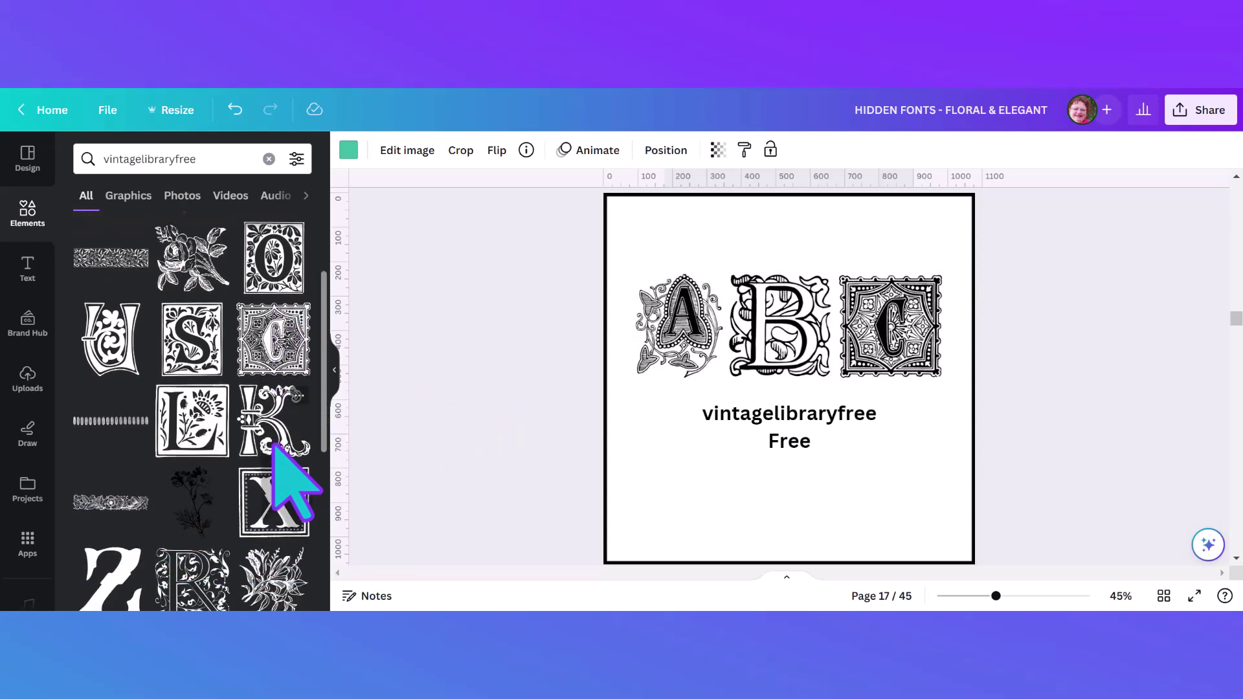
{"action": "scroll", "coordinate": [295, 482], "scroll_direction": "down", "scroll_amount": 3}
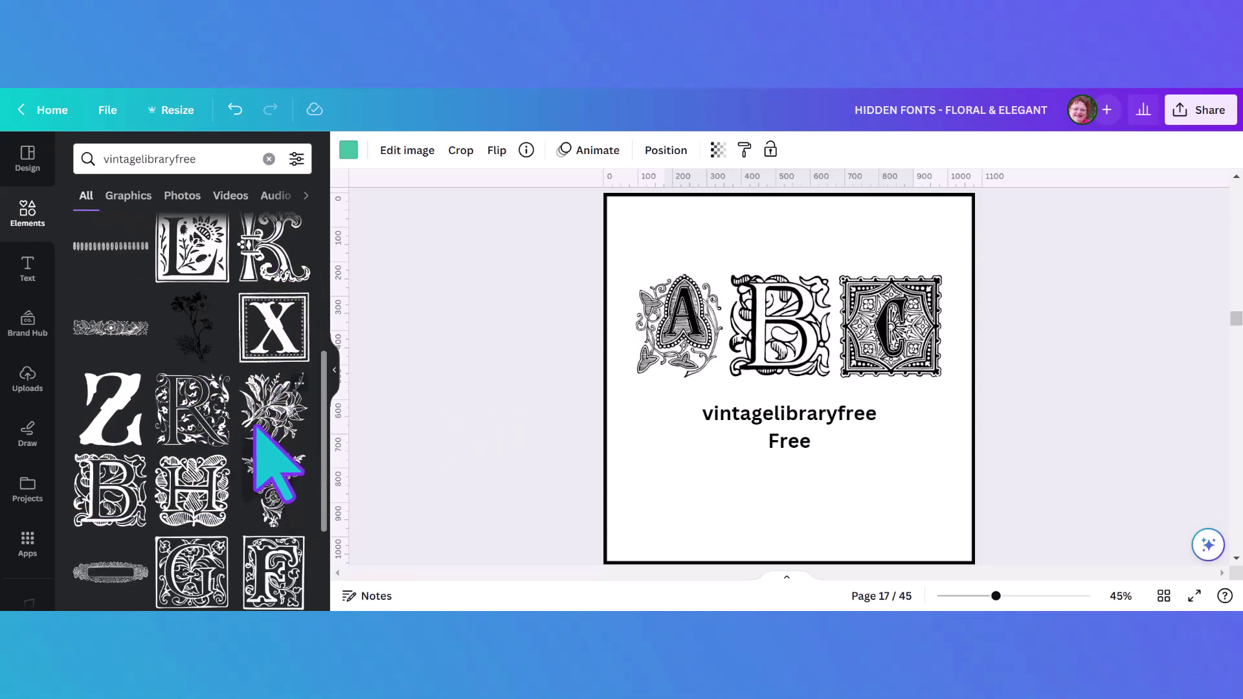
{"action": "left_click", "coordinate": [220, 379]}
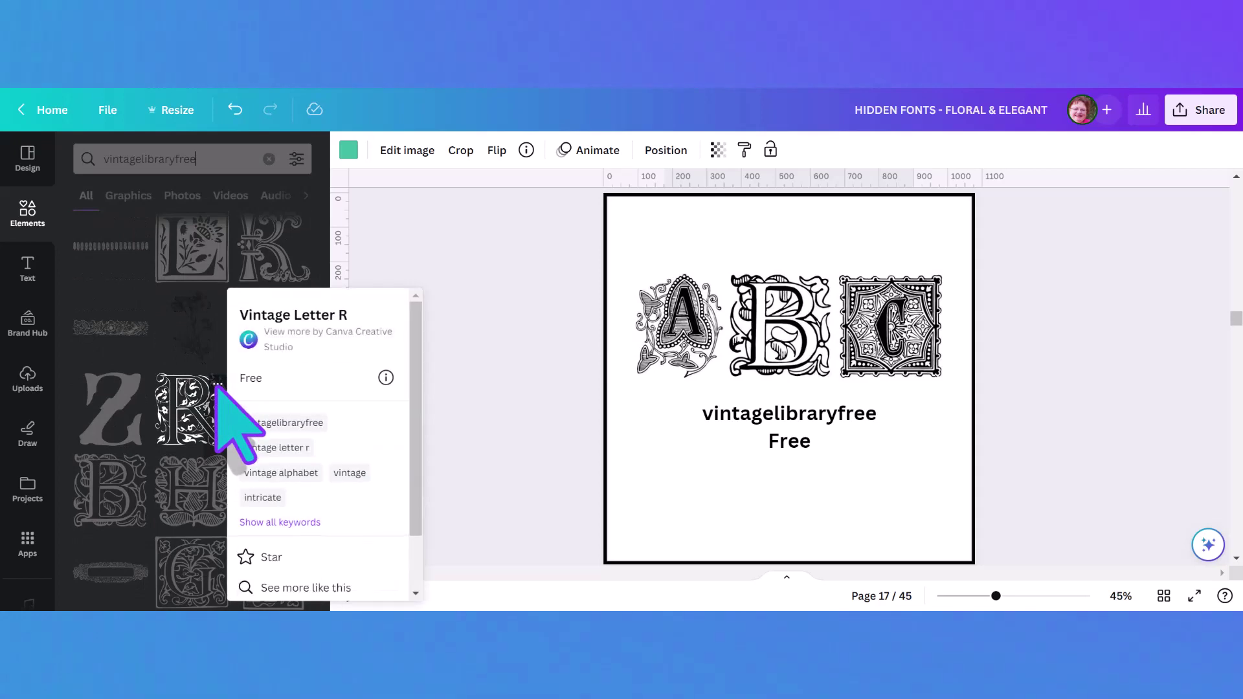
{"action": "left_click", "coordinate": [295, 587]}
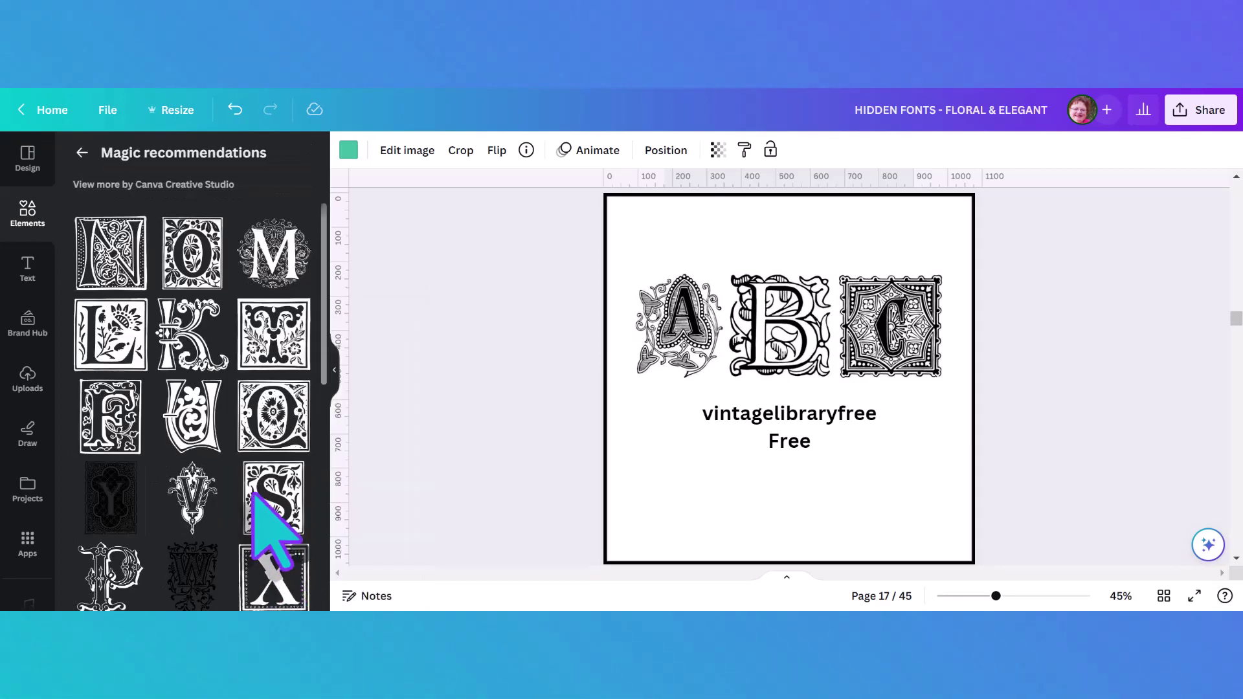
{"action": "scroll", "coordinate": [259, 505], "scroll_direction": "down", "scroll_amount": 3}
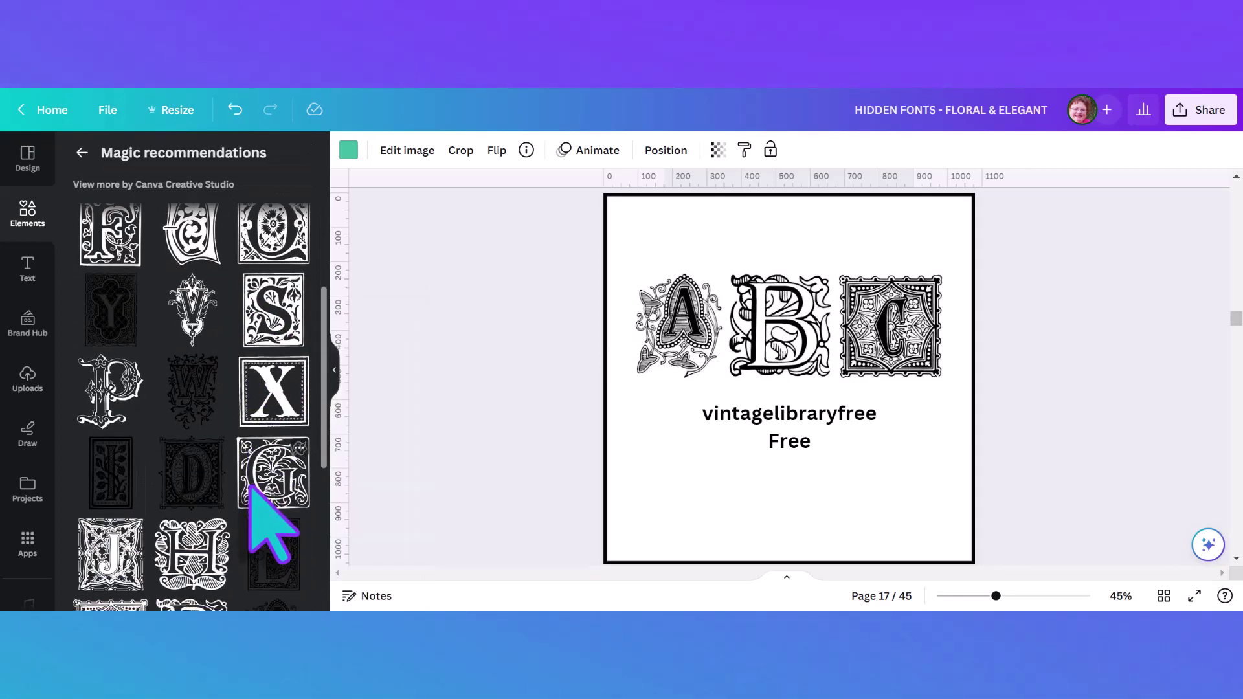
{"action": "scroll", "coordinate": [272, 525], "scroll_direction": "up", "scroll_amount": 3}
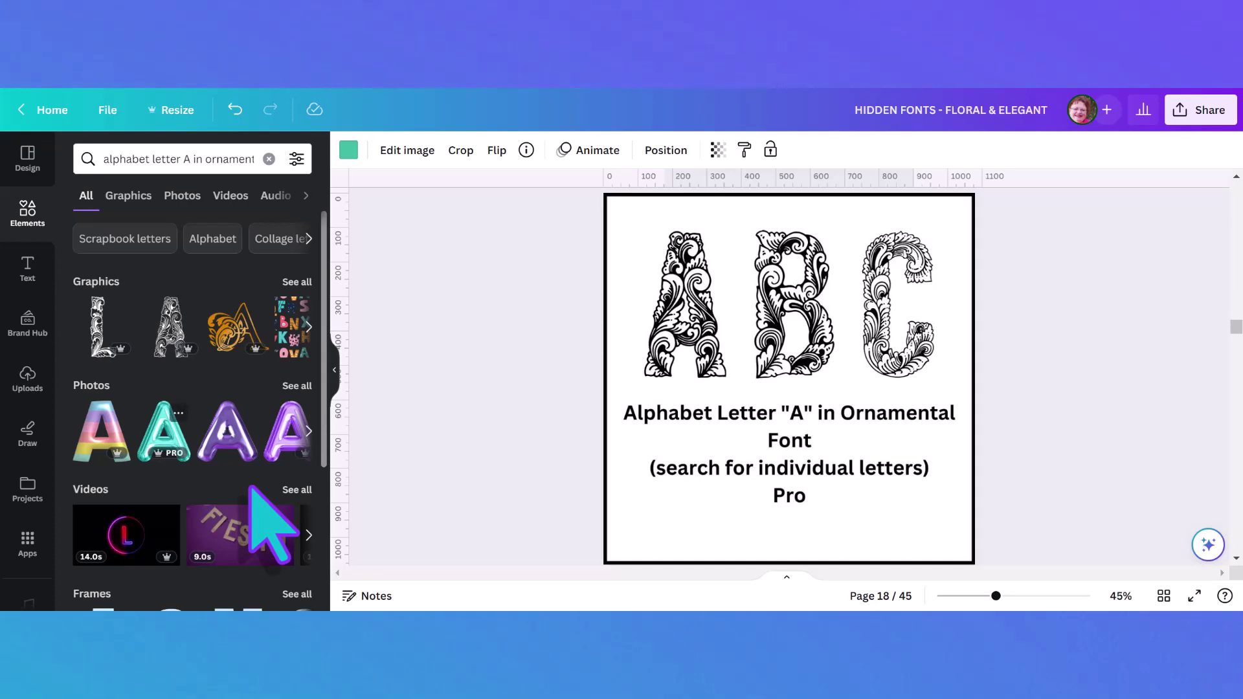
Step: Browse more graphics like the Alphabet Letter A in Ornamental Font
{"action": "left_click", "coordinate": [189, 309]}
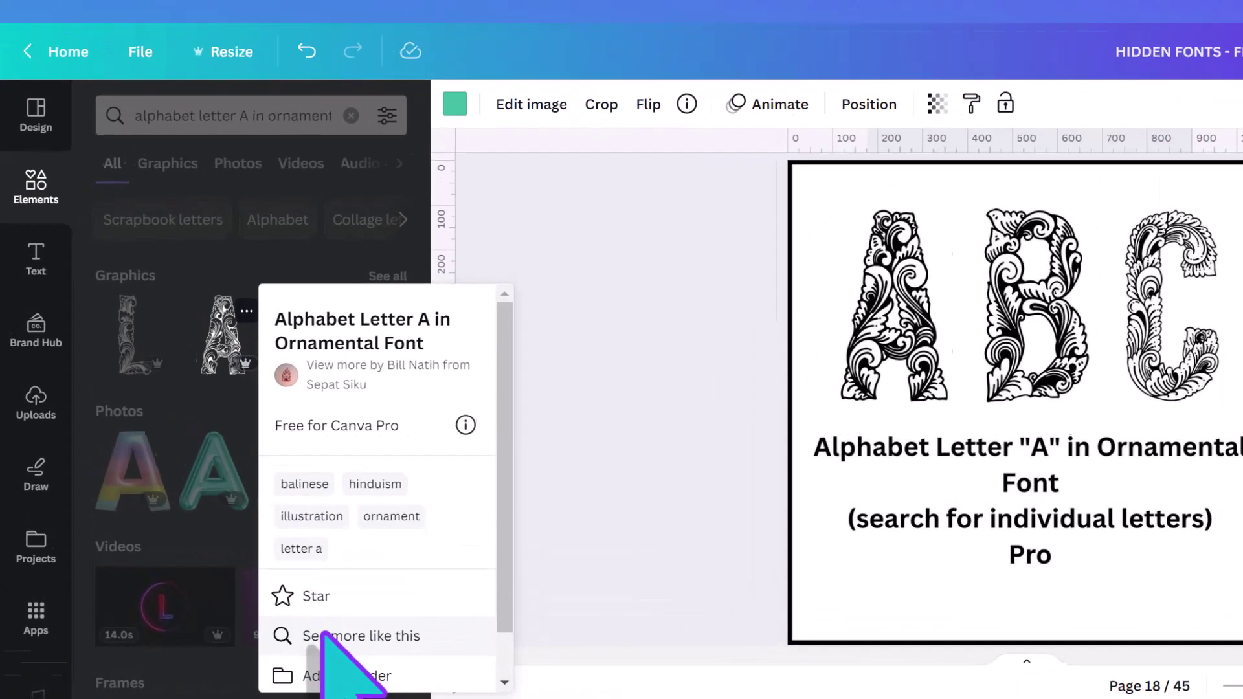
{"action": "left_click", "coordinate": [324, 636]}
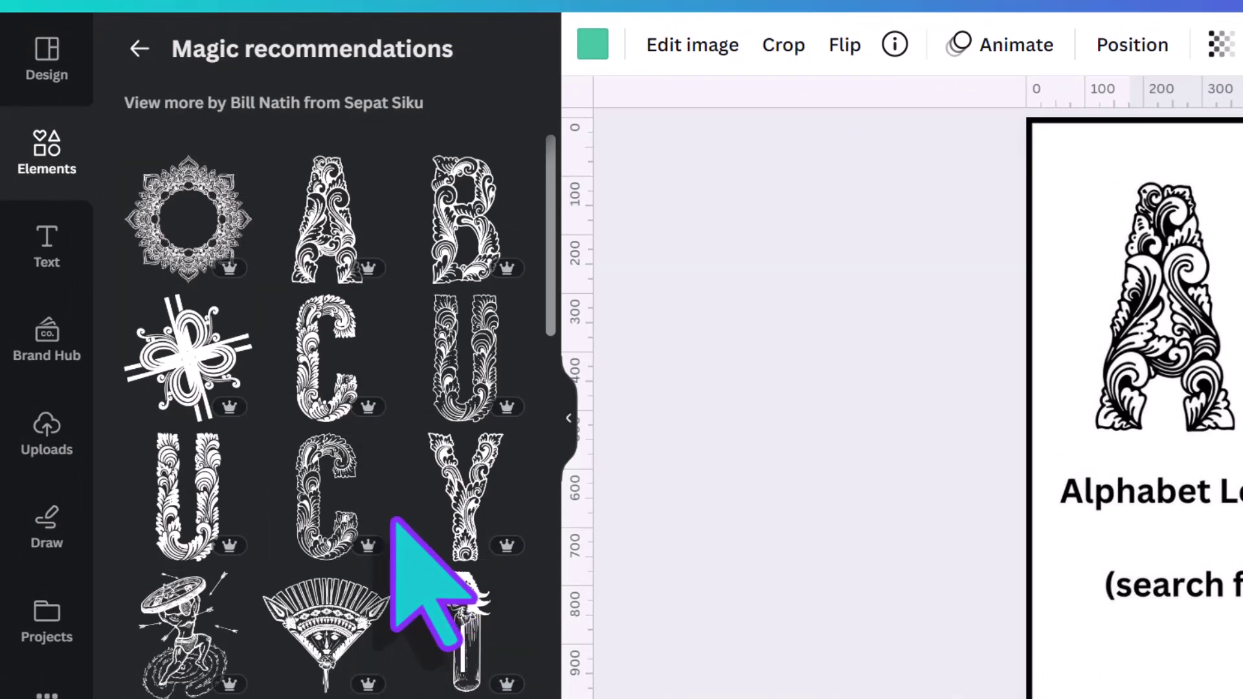
{"action": "scroll", "coordinate": [393, 520], "scroll_direction": "down", "scroll_amount": 3}
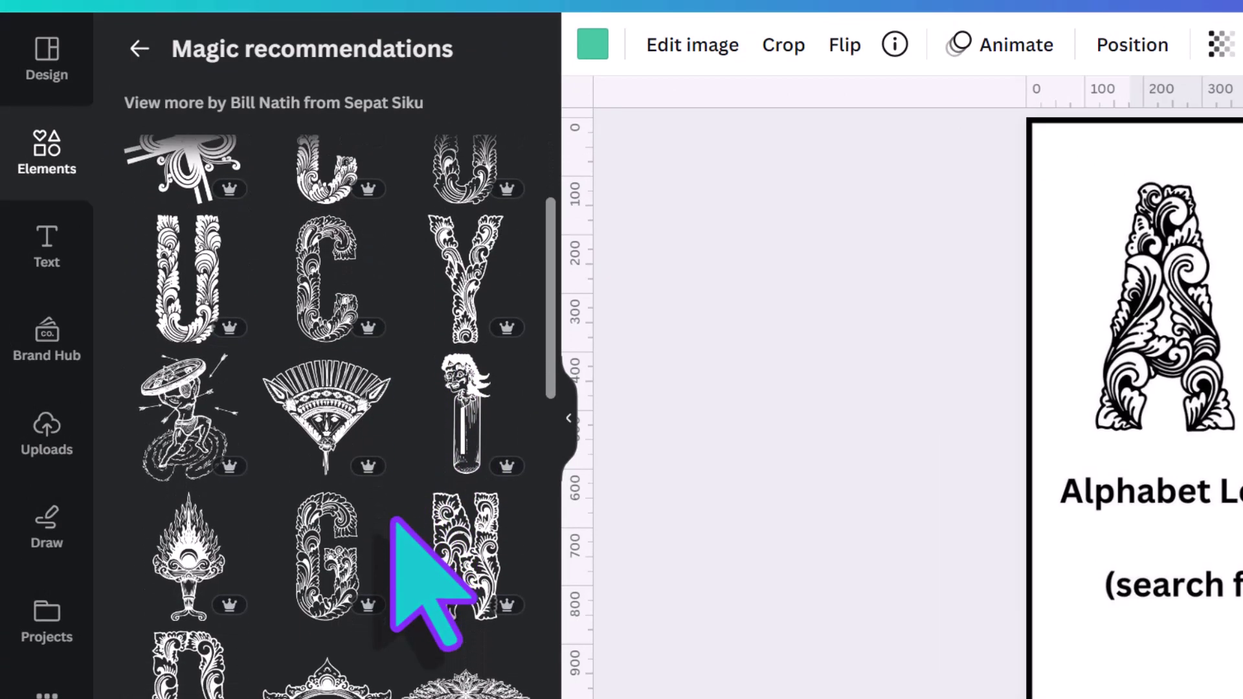
{"action": "scroll", "coordinate": [393, 520], "scroll_direction": "up", "scroll_amount": 3}
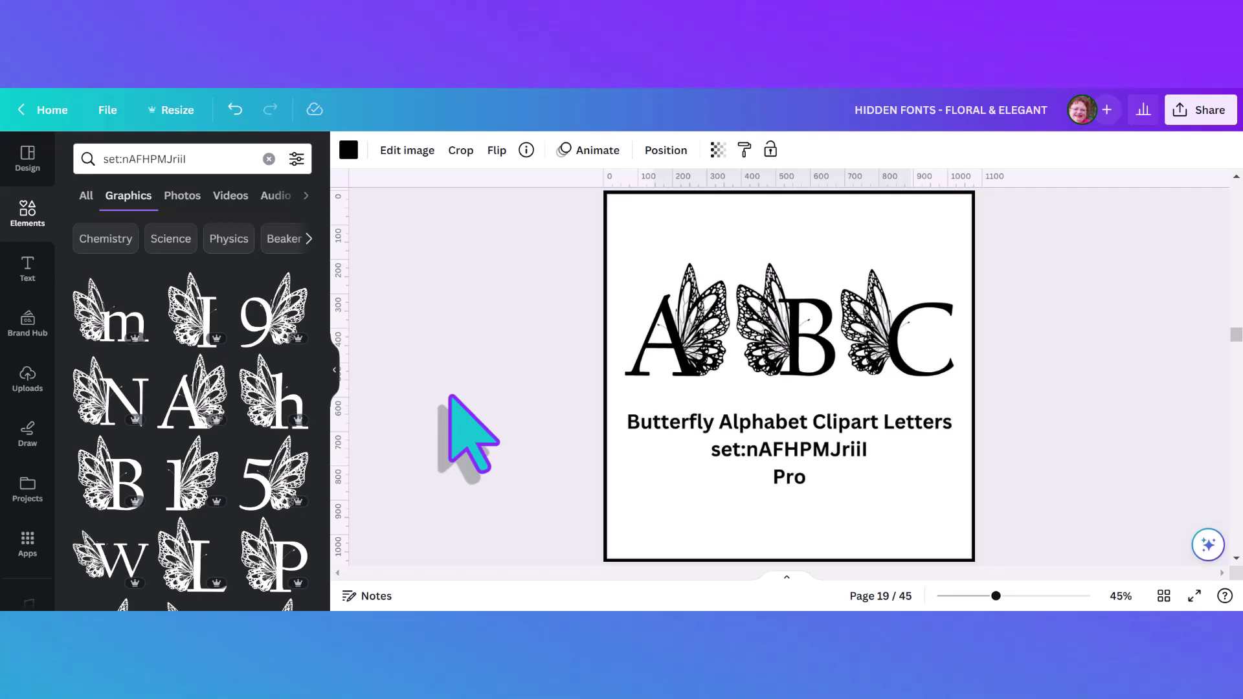
Step: Recolour the black butterfly letter O on page 20 with the dark violet from the default solid colours
{"action": "scroll", "coordinate": [450, 397], "scroll_direction": "down", "scroll_amount": 5}
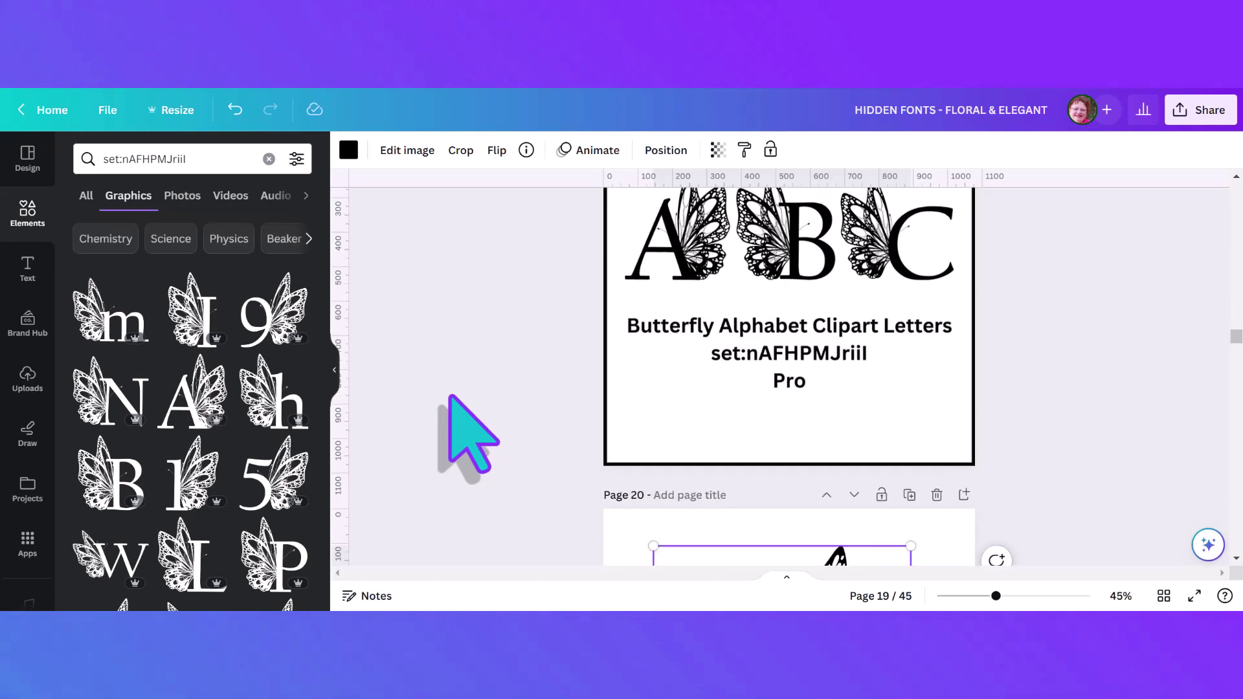
{"action": "scroll", "coordinate": [450, 396], "scroll_direction": "down", "scroll_amount": 1}
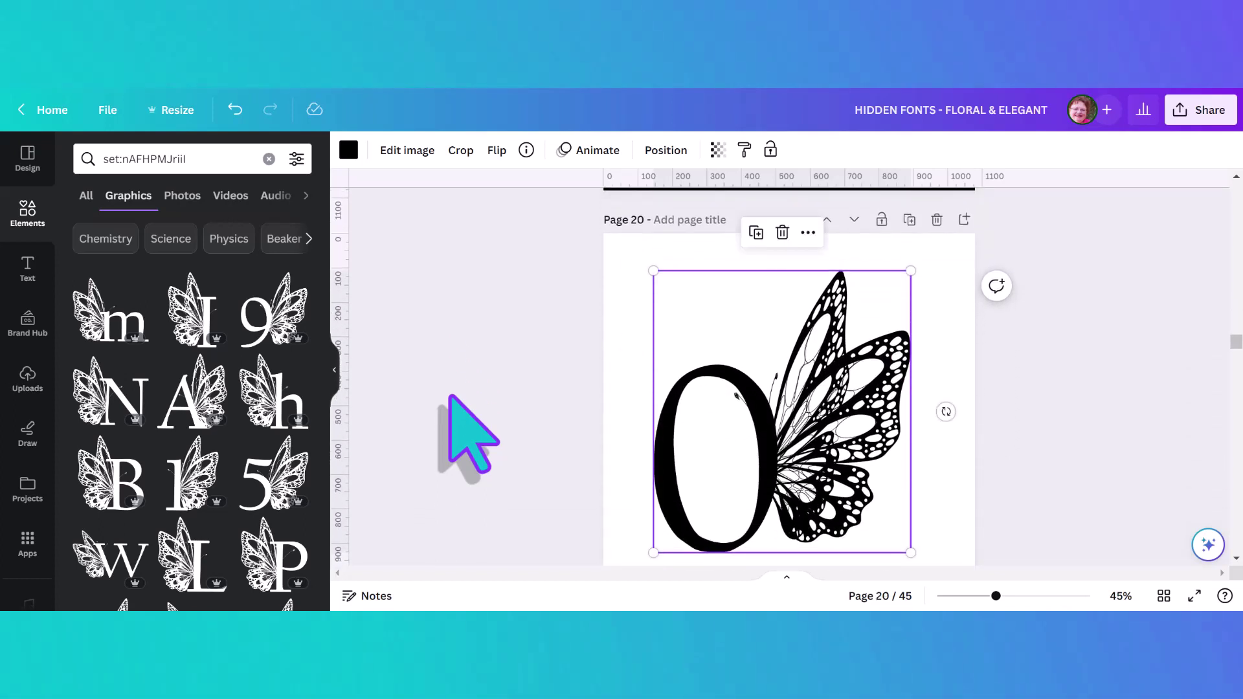
{"action": "left_click", "coordinate": [348, 149]}
{"action": "scroll", "coordinate": [241, 390], "scroll_direction": "down", "scroll_amount": 7}
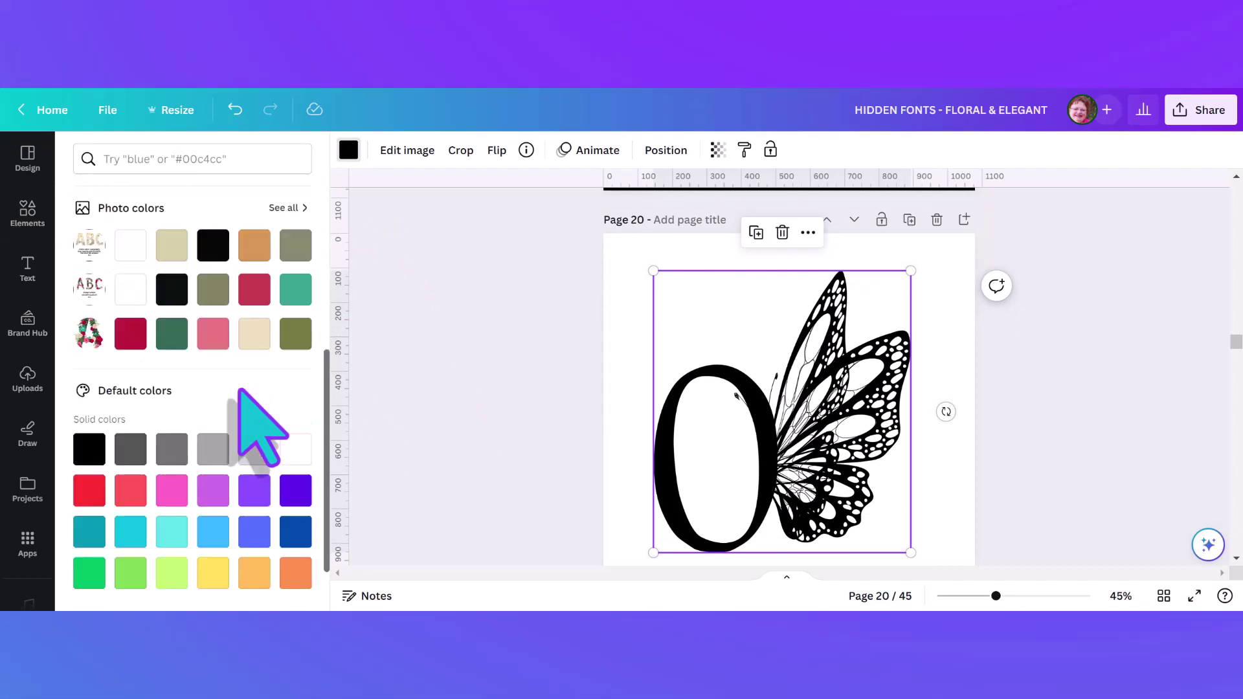
{"action": "left_click", "coordinate": [296, 452]}
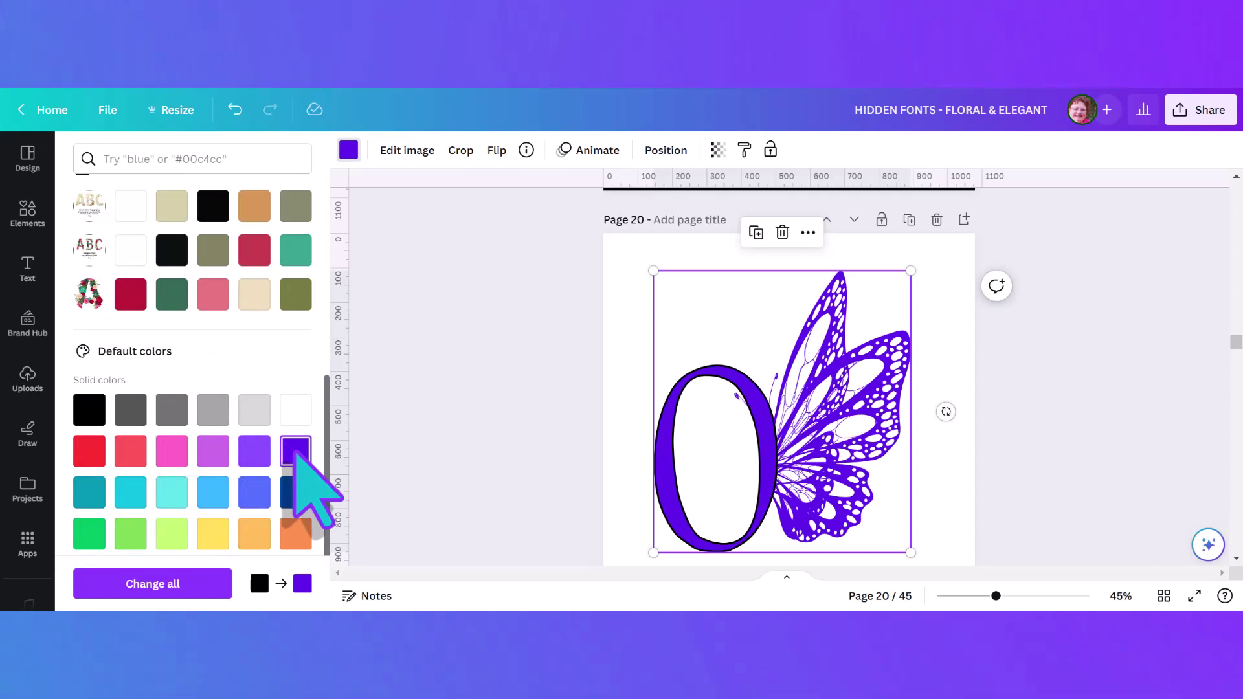
{"action": "scroll", "coordinate": [298, 456], "scroll_direction": "up", "scroll_amount": 5}
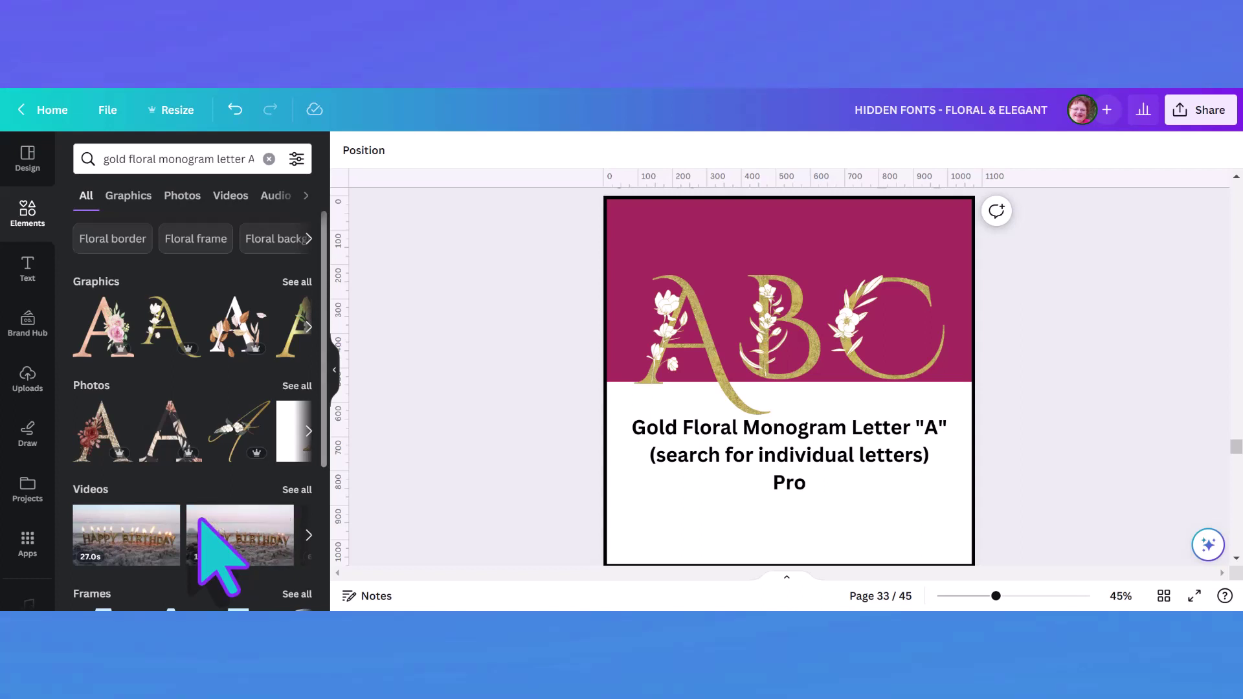
Step: Show more graphics like the Gold Floral Monogram Letter A, and more like the Letter A with Tulips
{"action": "left_click", "coordinate": [188, 311]}
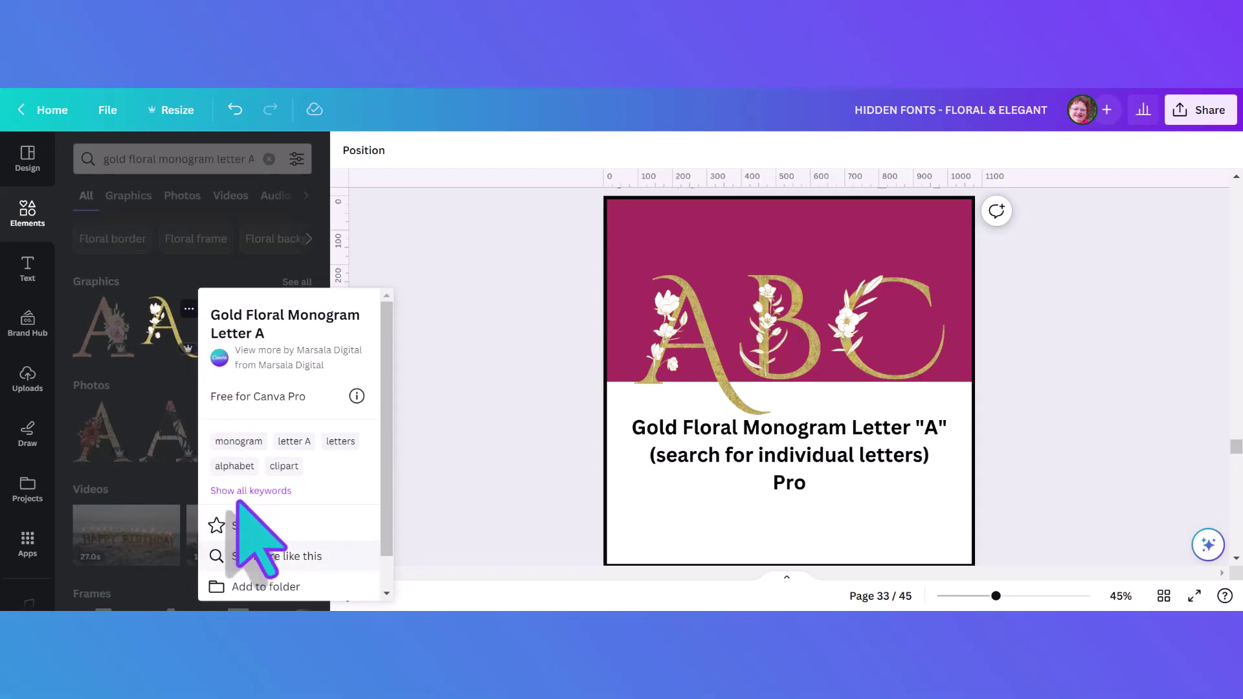
{"action": "left_click", "coordinate": [255, 556]}
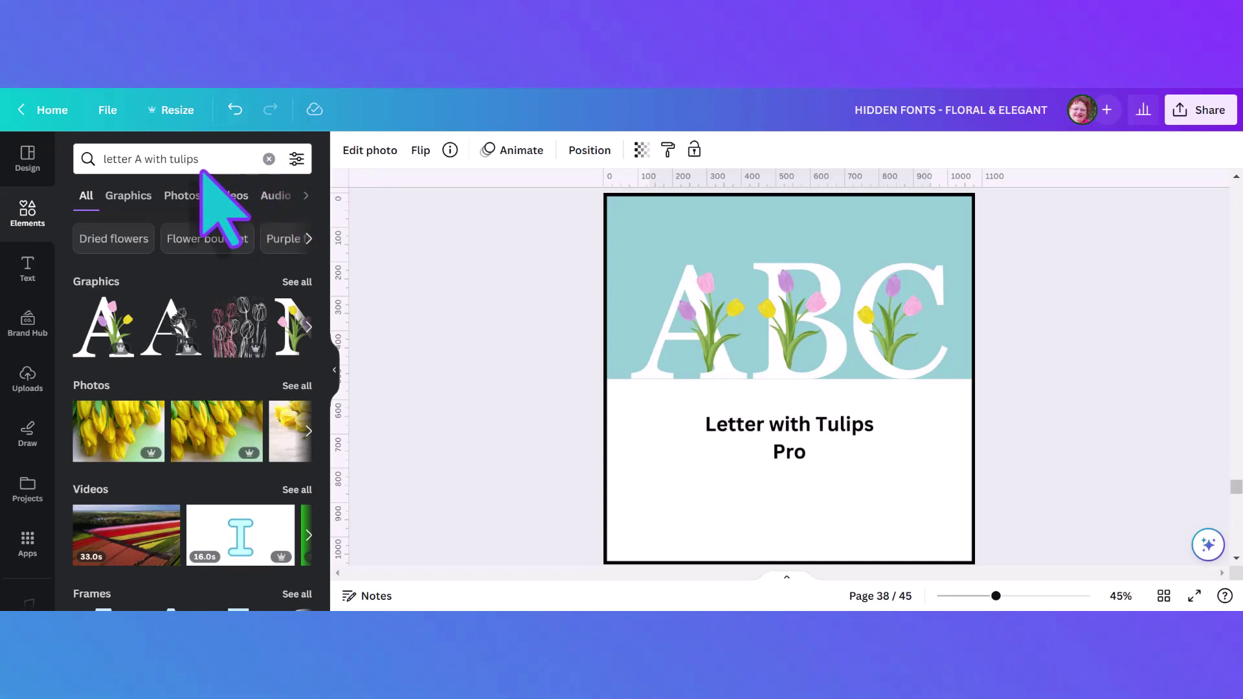
{"action": "left_click", "coordinate": [121, 309]}
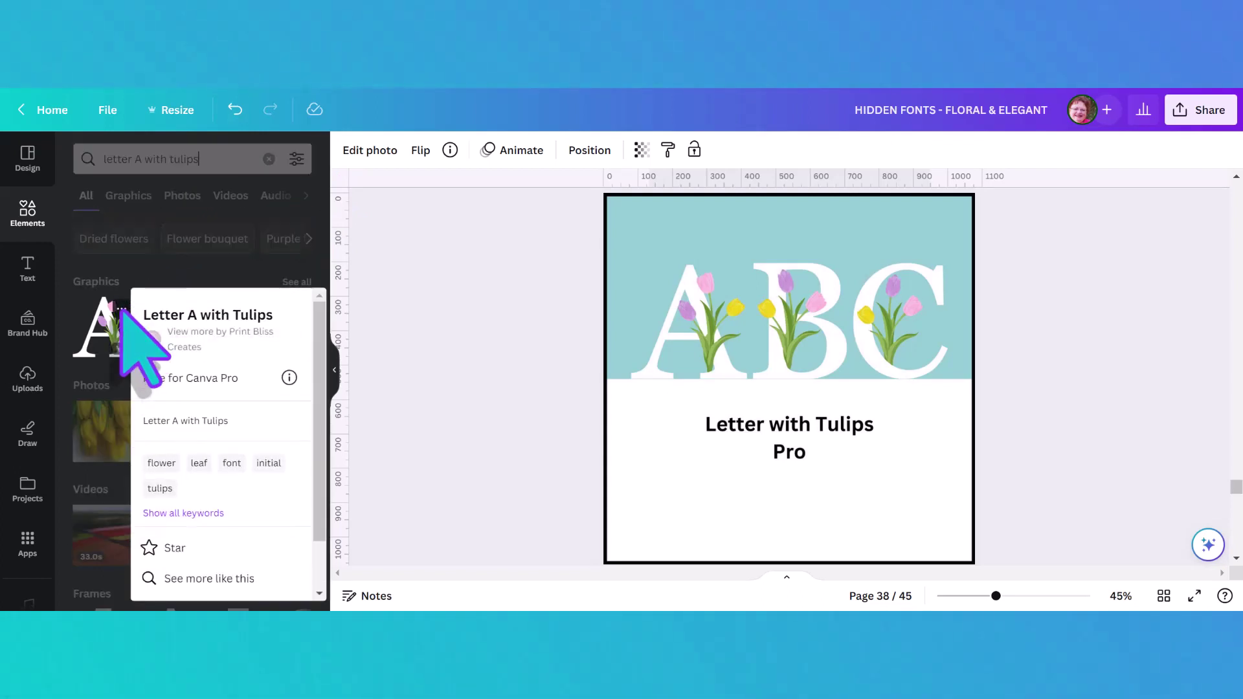
{"action": "left_click", "coordinate": [198, 578]}
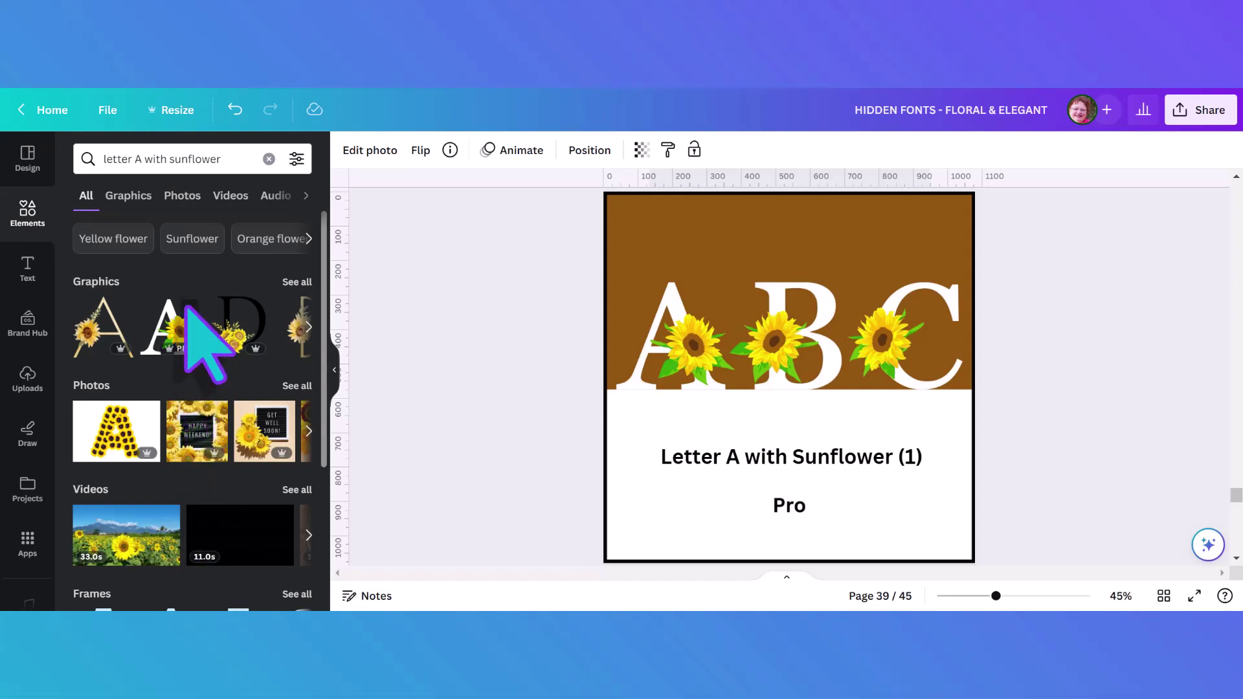
Step: Show more graphics like the white Letter A with Sunflower, and more like the black letter B with sunflowers
{"action": "left_click", "coordinate": [188, 309]}
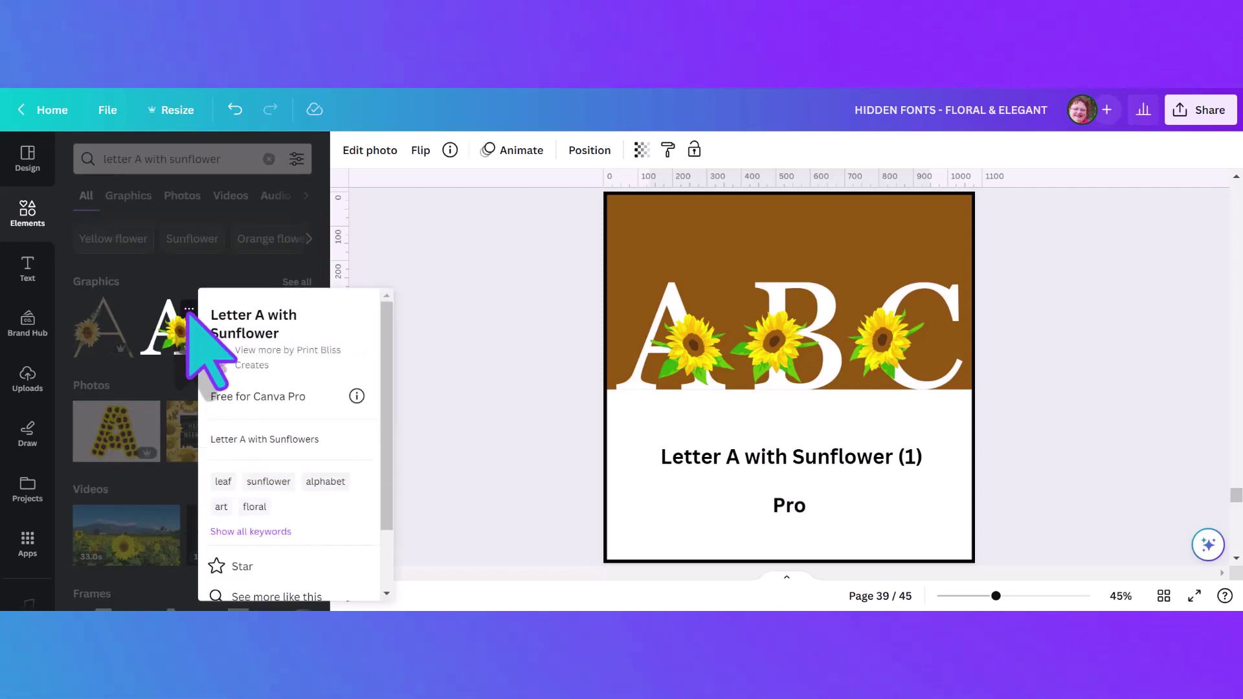
{"action": "left_click", "coordinate": [265, 596]}
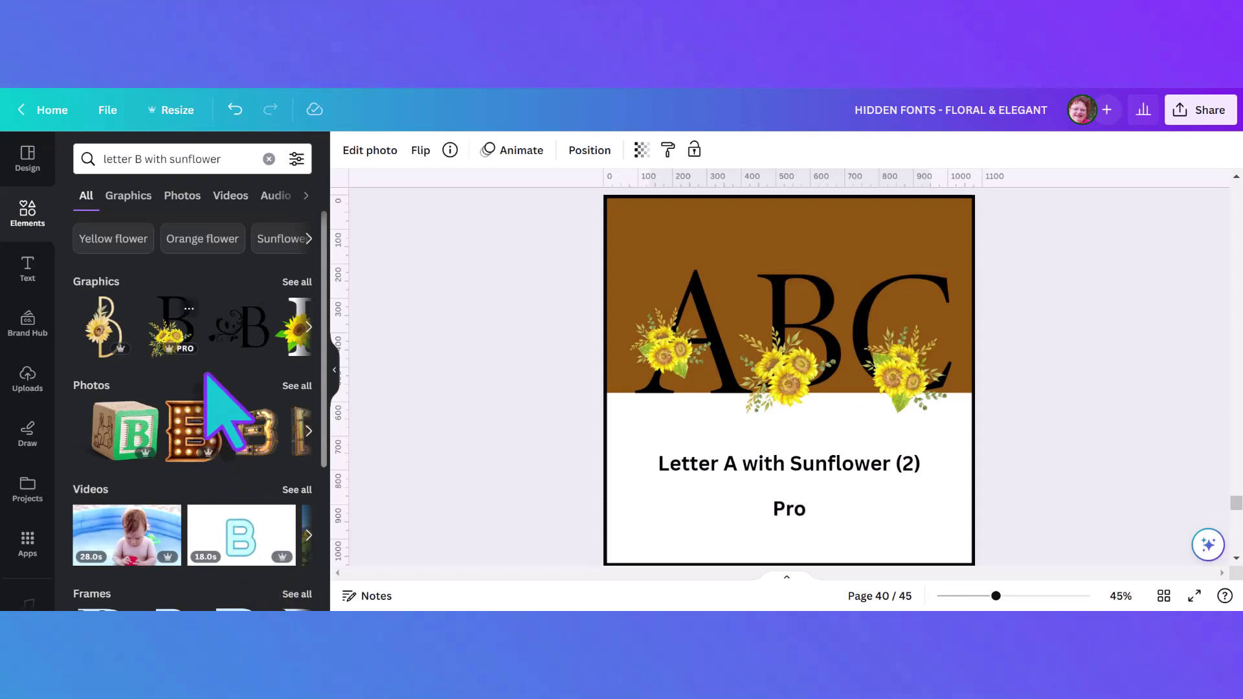
{"action": "left_click", "coordinate": [189, 309]}
{"action": "left_click", "coordinate": [265, 538]}
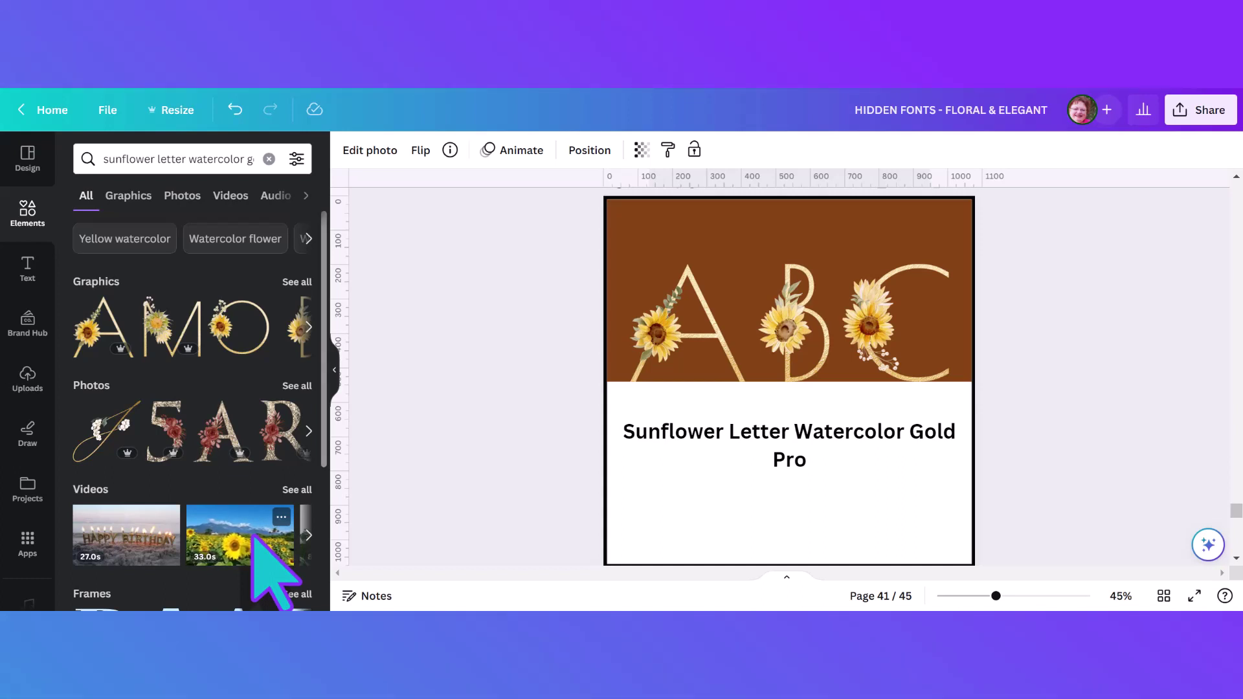
Step: List all graphics for the gold watercolor sunflower and eco leaf letters, opening the details of the flower-and-butterfly letter A in between
{"action": "left_click", "coordinate": [298, 283]}
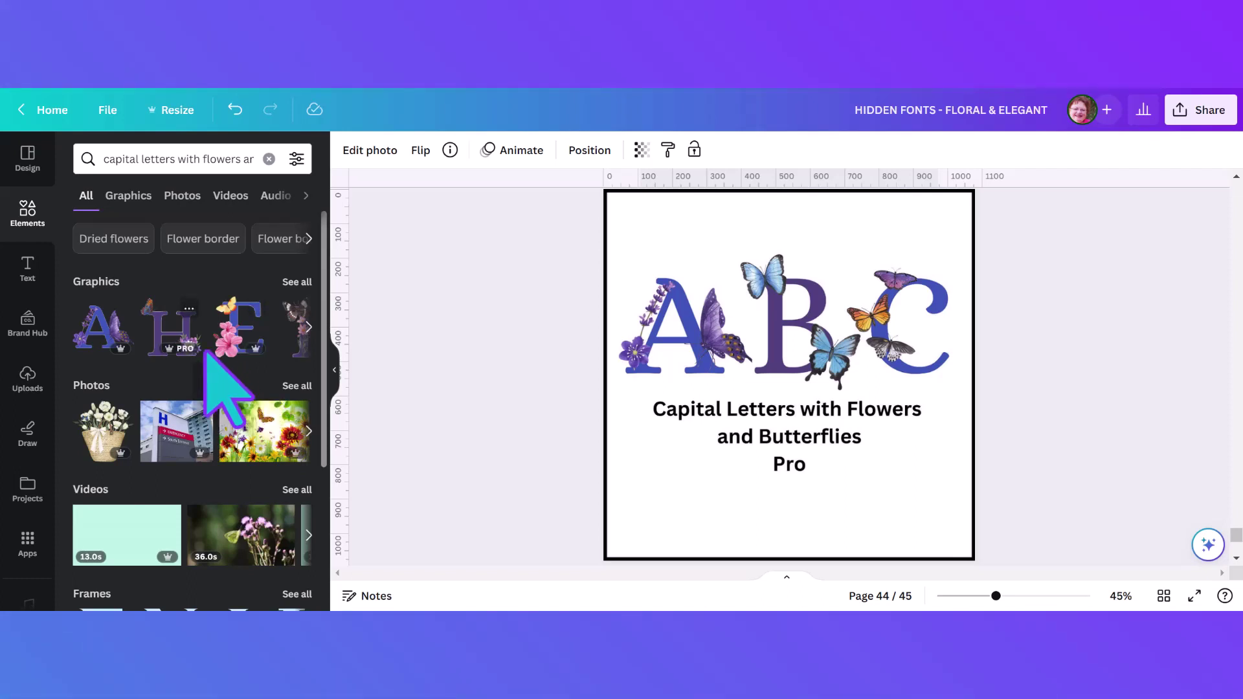
{"action": "left_click", "coordinate": [115, 310]}
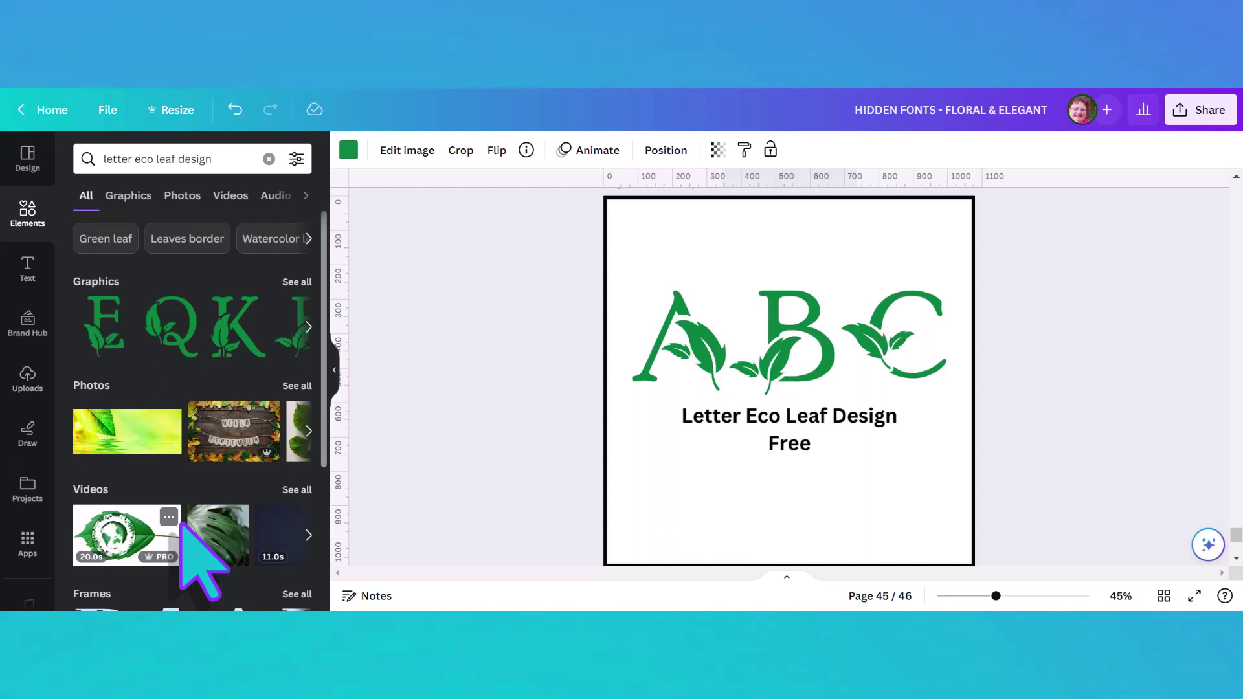
{"action": "left_click", "coordinate": [296, 281]}
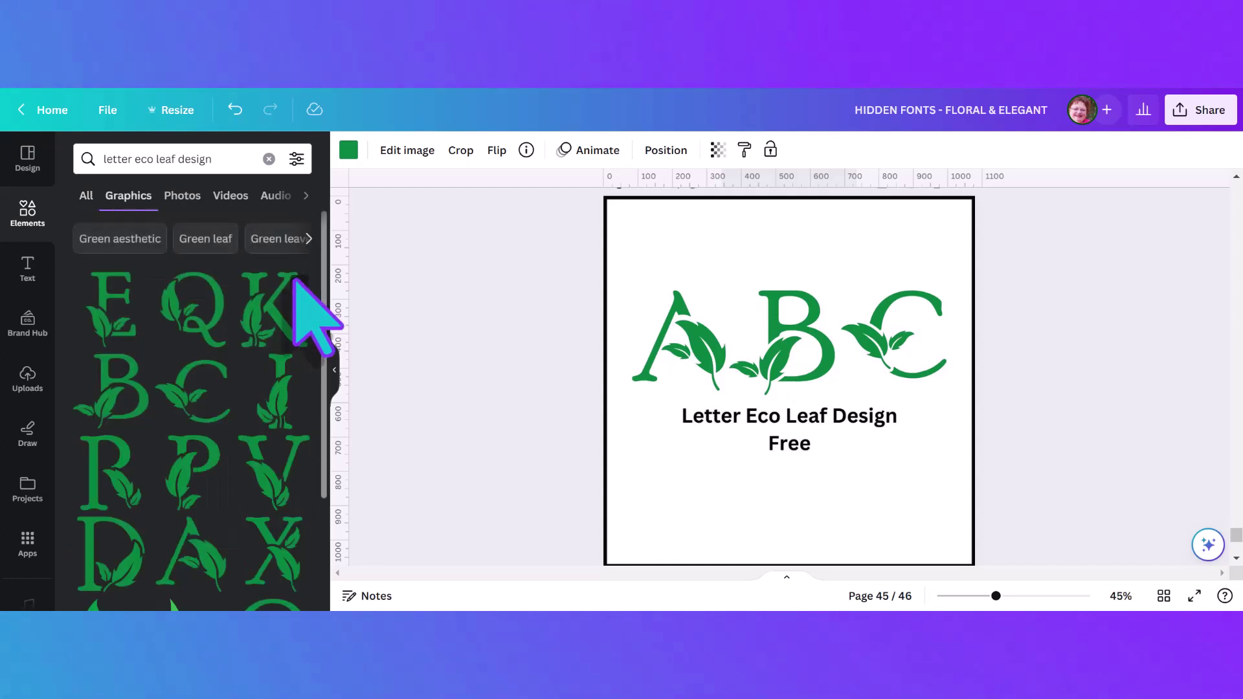